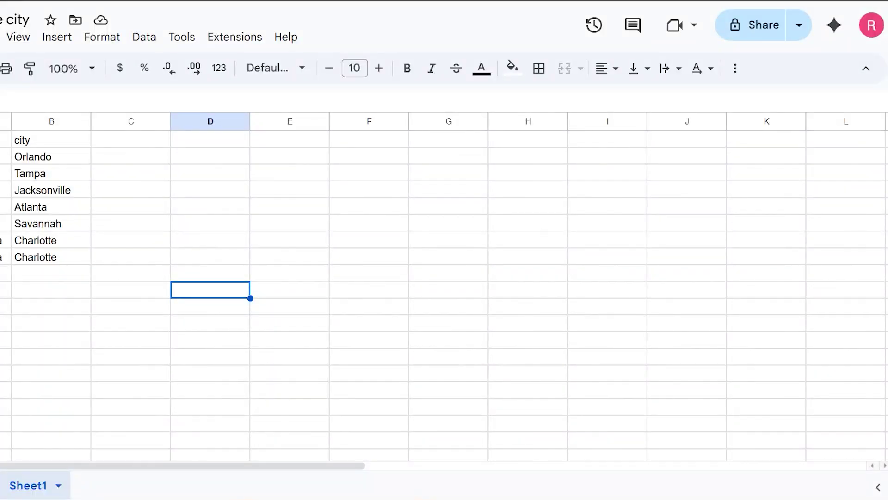
Point out the state and city columns and their repeated values in the sheet
left_click(73, 141)
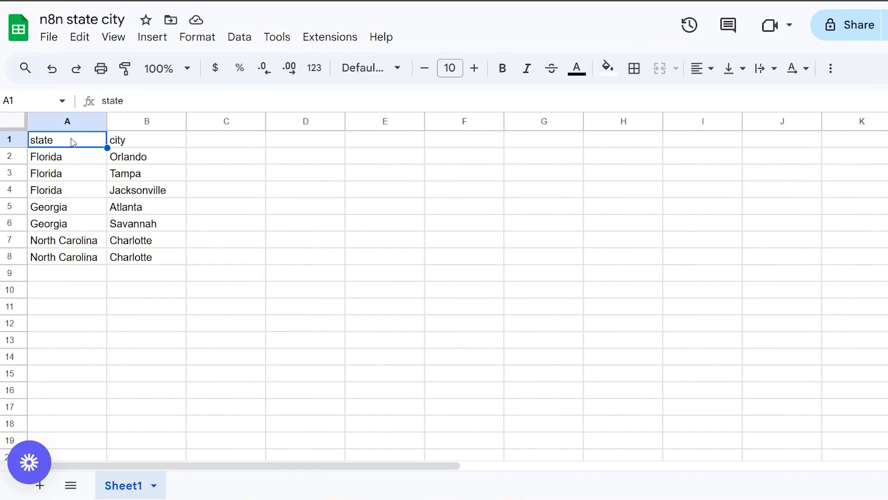
left_click(125, 147)
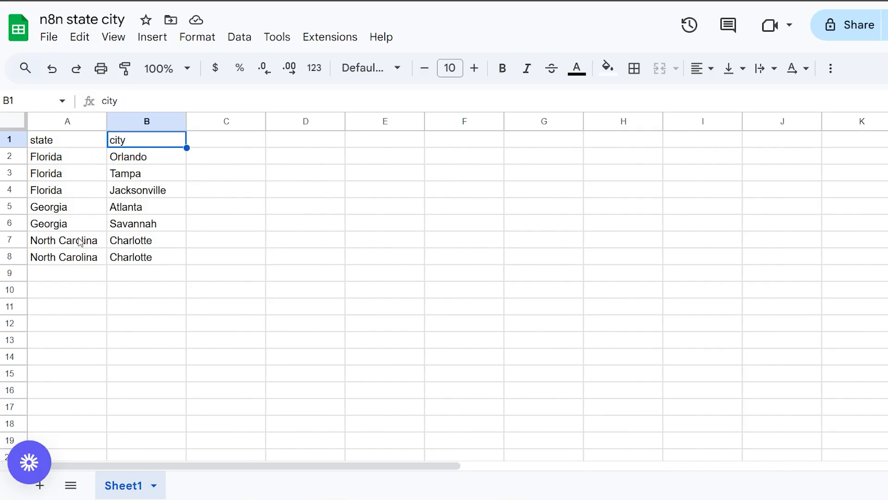
left_click_drag(80, 241, 73, 208)
left_click_drag(141, 155, 157, 227)
Mark the duplicate North Carolina / Charlotte cells in rows 7–8, then switch to n8n
left_click(143, 277)
left_click(138, 259)
left_click(135, 245, "shift")
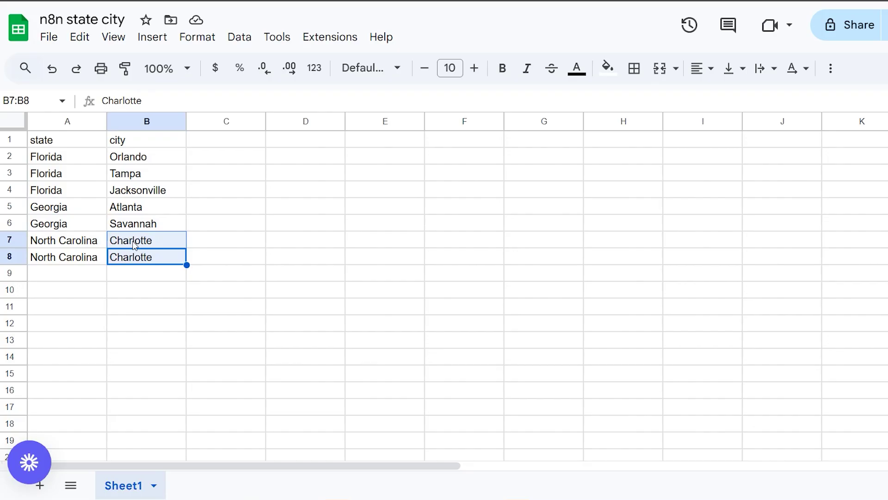
left_click_drag(36, 244, 53, 262)
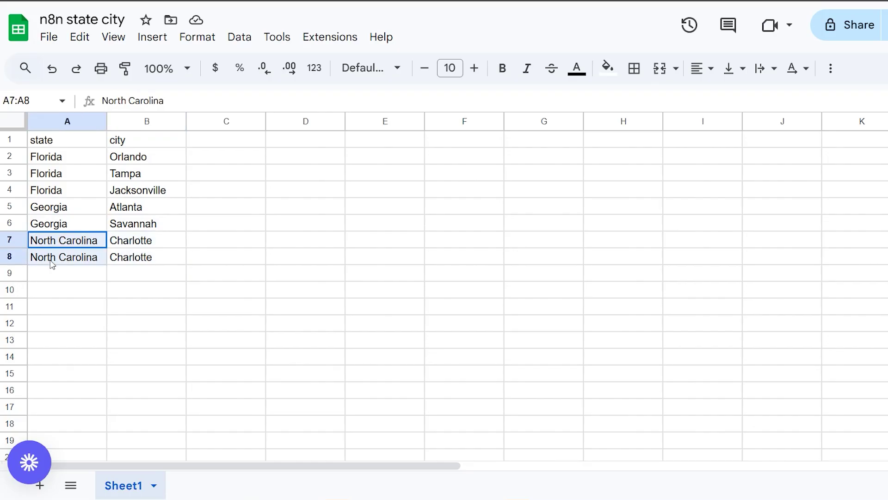
left_click(193, 360)
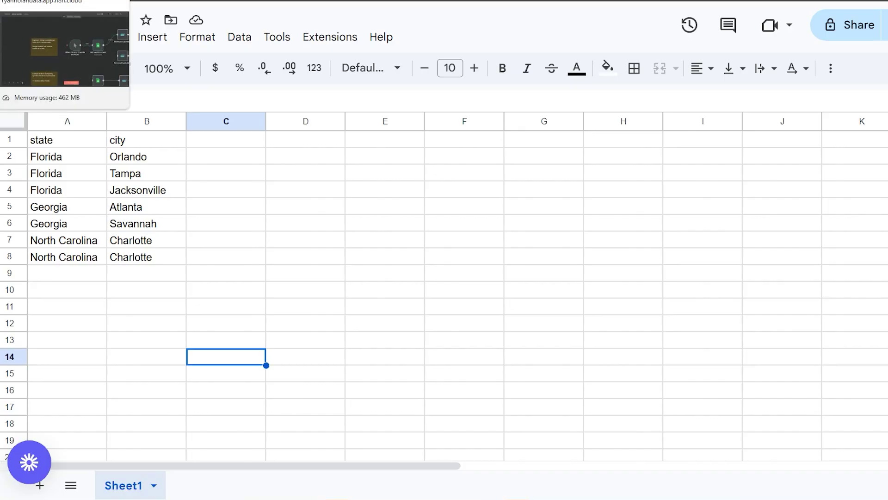
left_click(65, 1)
scroll(590, 339, "right", 2)
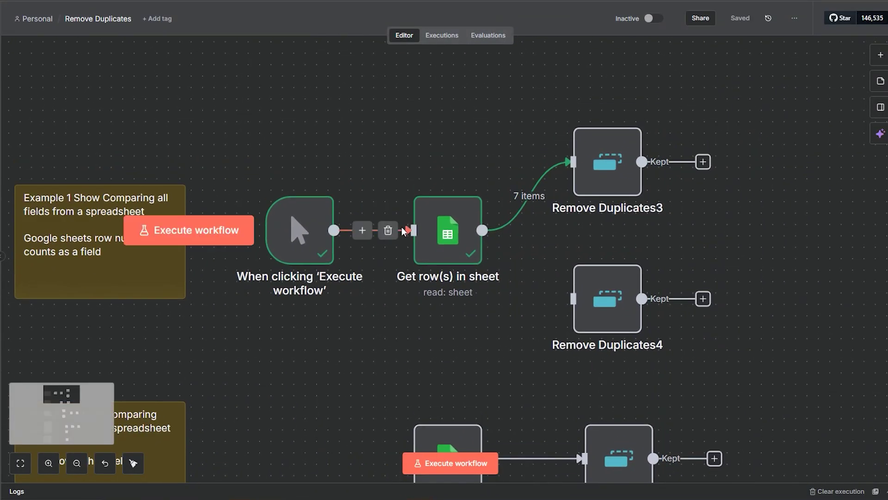
left_click(447, 262)
double_click(445, 262)
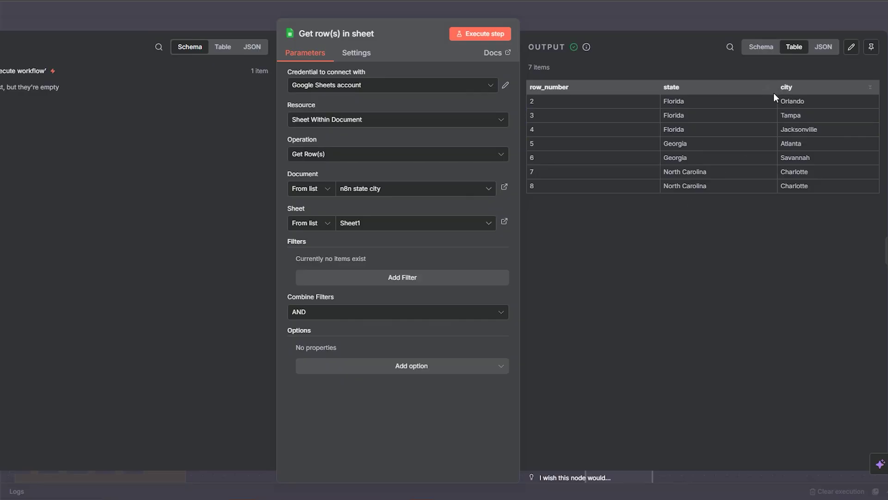
left_click(589, 23)
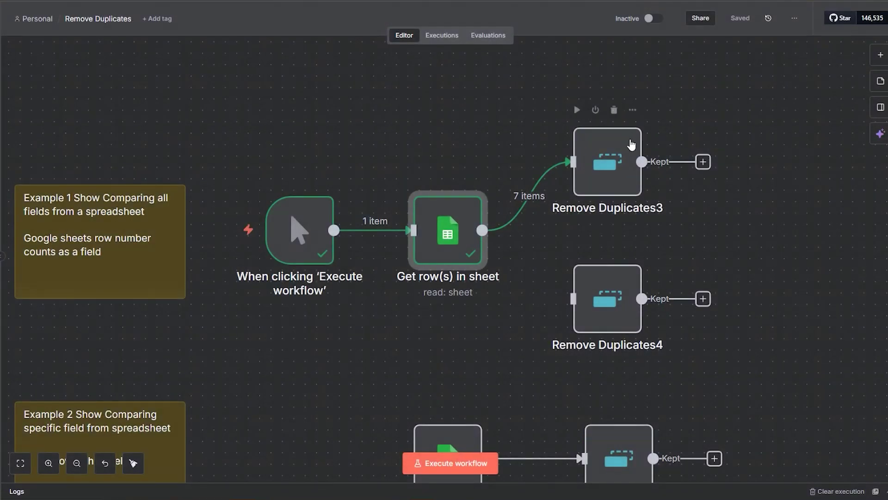
double_click(616, 174)
Search the node list for 'remove' to view the Remove Duplicates actions
left_click(612, 25)
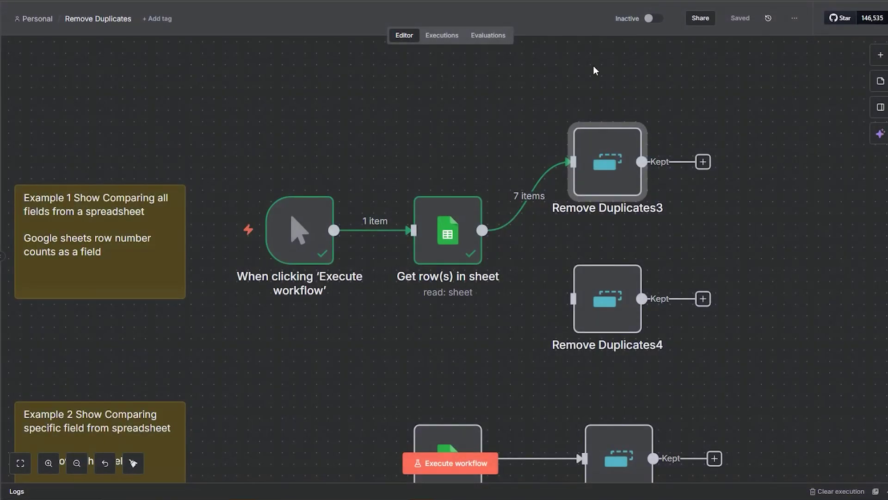
left_click(881, 51)
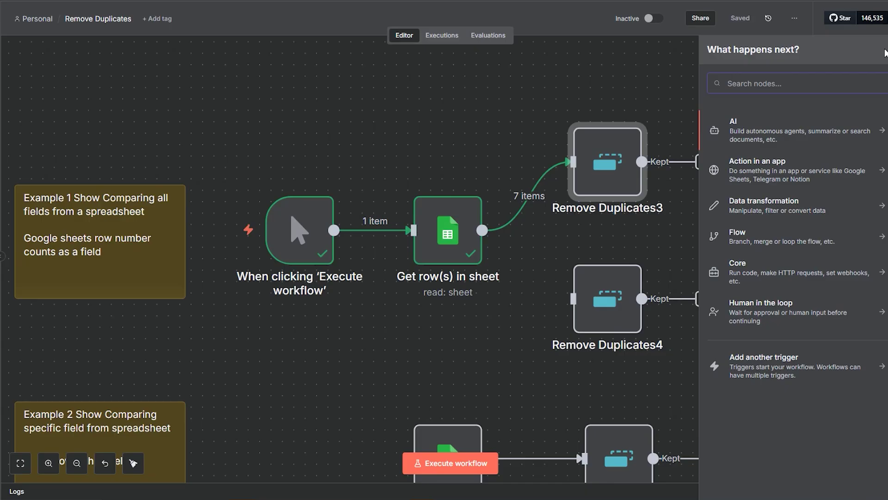
type("remove")
left_click(786, 126)
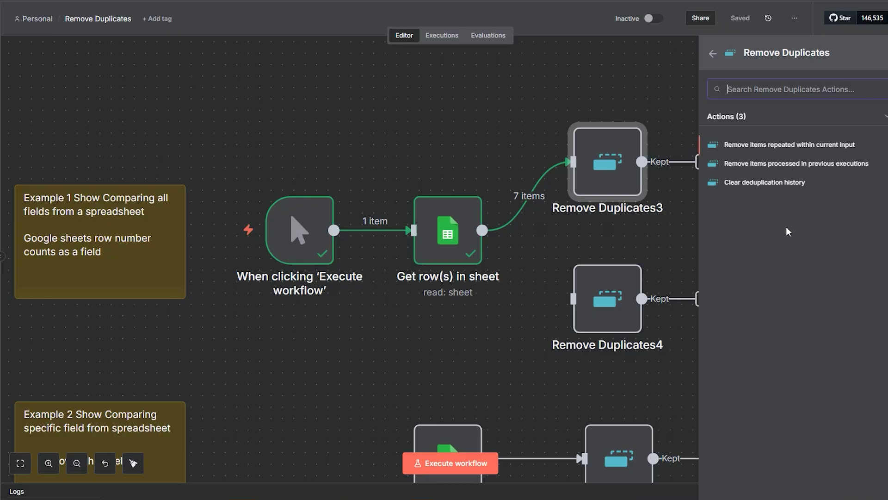
Dismiss the node list and bring up Remove Duplicates3's all-fields comparison settings
mouse_move(495, 233)
left_click(669, 90)
double_click(591, 132)
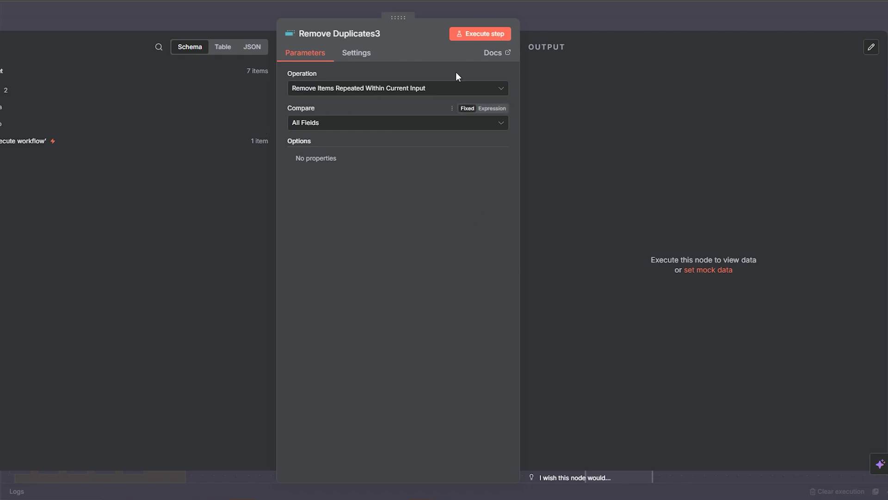
Run Remove Duplicates3 and inspect its 7 kept items, including near-duplicate rows 7 and 8
left_click(467, 33)
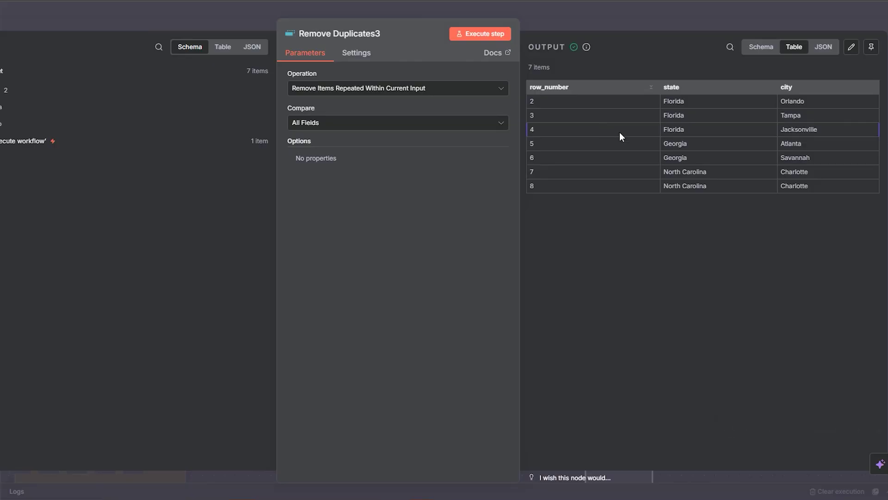
left_click_drag(719, 174, 670, 174)
left_click_drag(820, 175, 781, 173)
double_click(794, 185)
double_click(542, 87)
double_click(533, 102)
left_click_drag(668, 169, 821, 191)
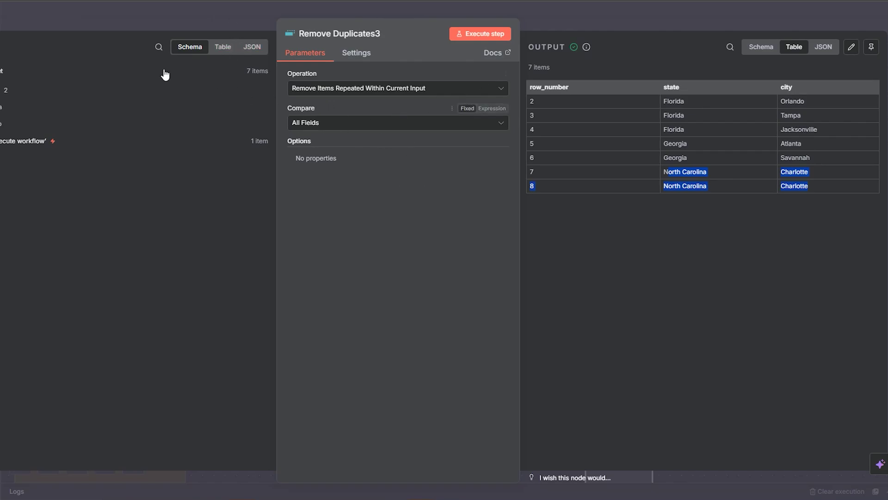
Disconnect Remove Duplicates3 and wire the sheet node into Remove Duplicates4 instead
left_click(583, 25)
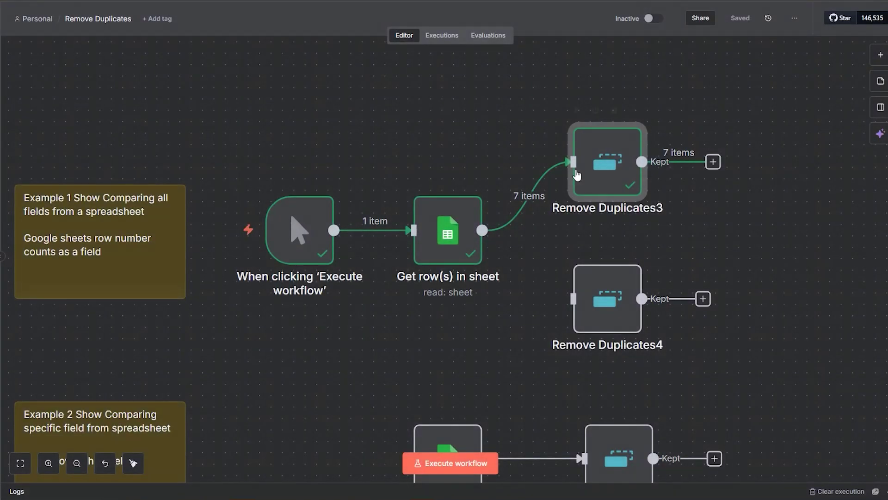
left_click(538, 196)
left_click_drag(597, 171, 597, 103)
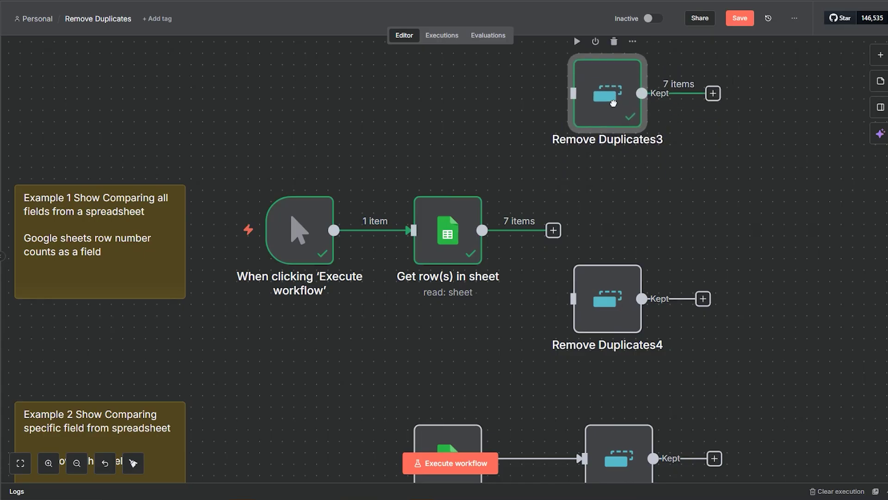
left_click_drag(620, 277, 620, 209)
left_click_drag(482, 230, 589, 263)
Compare all fields except row_number in Remove Duplicates4 and run it, leaving 6 items
double_click(589, 262)
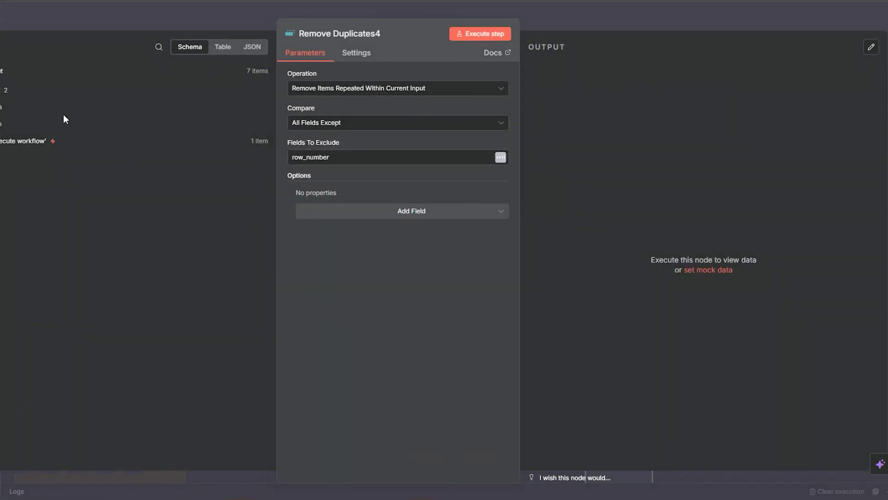
left_click(356, 124)
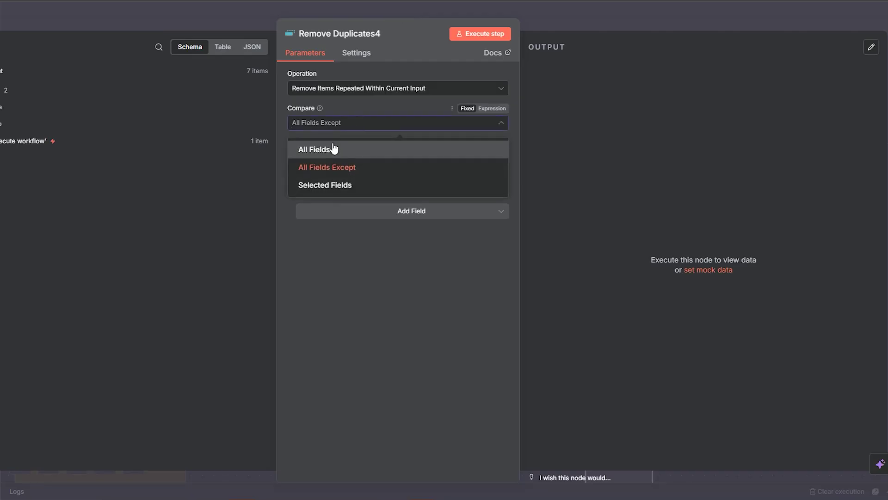
left_click(379, 312)
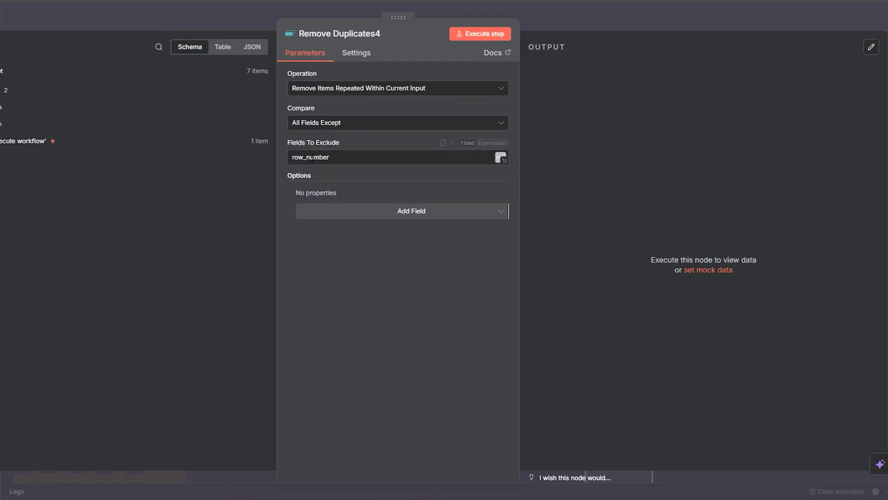
left_click_drag(330, 157, 292, 157)
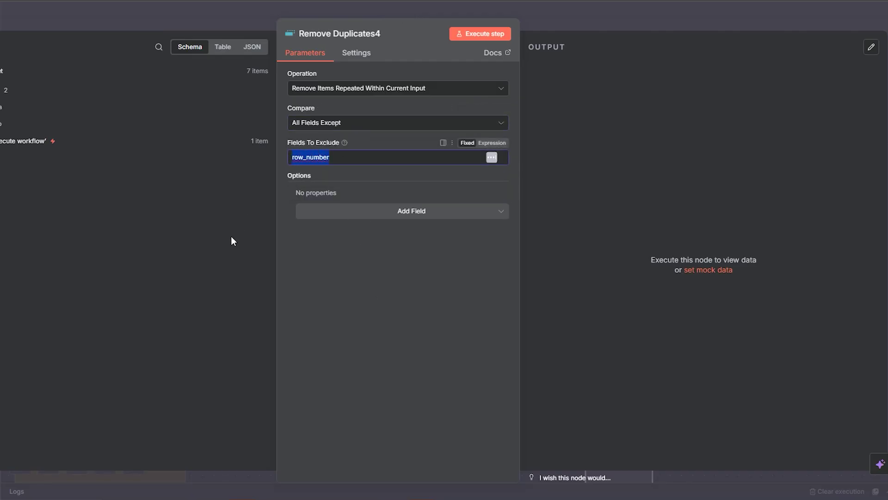
left_click(476, 33)
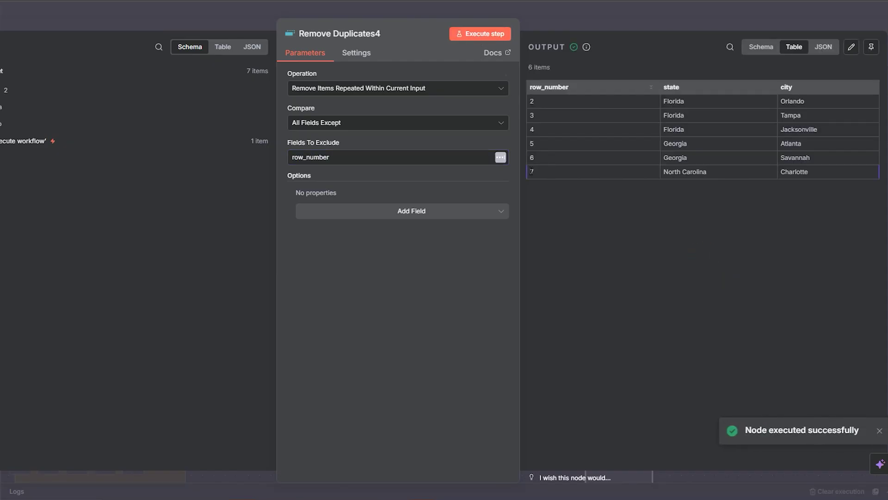
left_click_drag(544, 172, 815, 173)
Check duplicate row 8 in the source sheet and pin Remove Duplicates4's output
left_click(102, 2)
left_click_drag(88, 260, 234, 270)
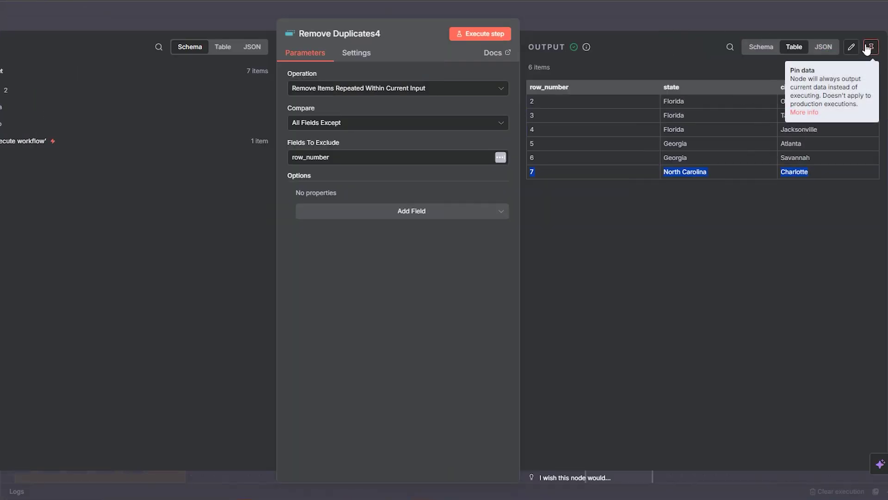
left_click(866, 46)
left_click(668, 11)
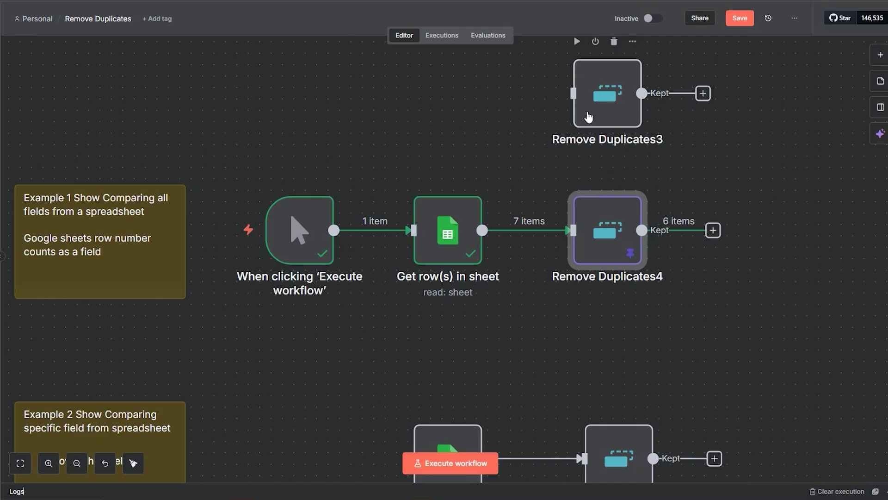
Rewire the sheet node back to Remove Duplicates3, disconnecting Remove Duplicates4
left_click(588, 112)
double_click(588, 115)
left_click(591, 23)
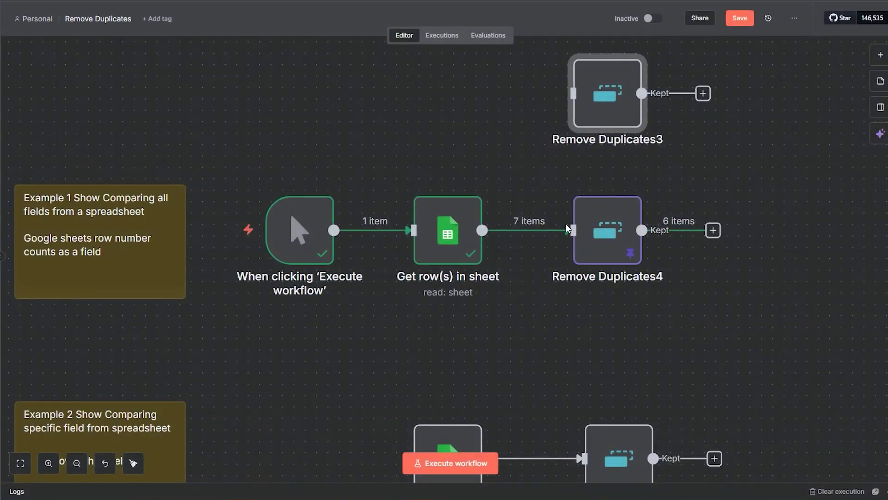
left_click(542, 230)
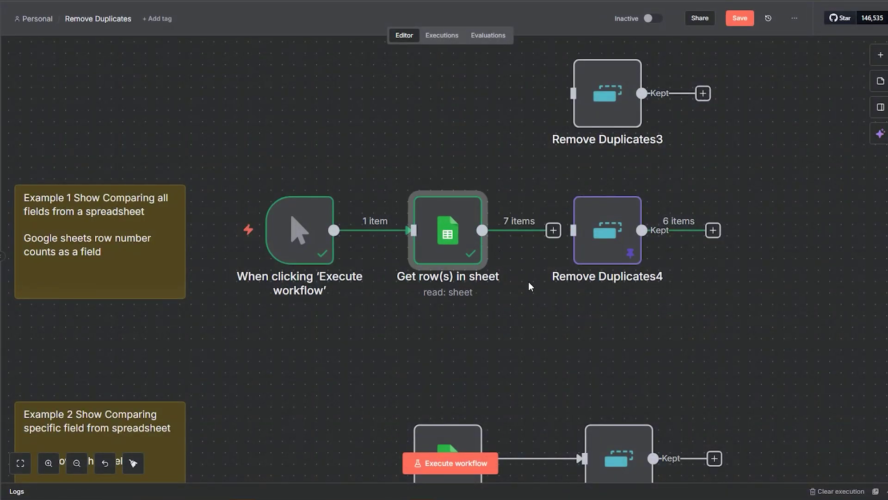
left_click_drag(549, 233, 582, 118)
double_click(582, 117)
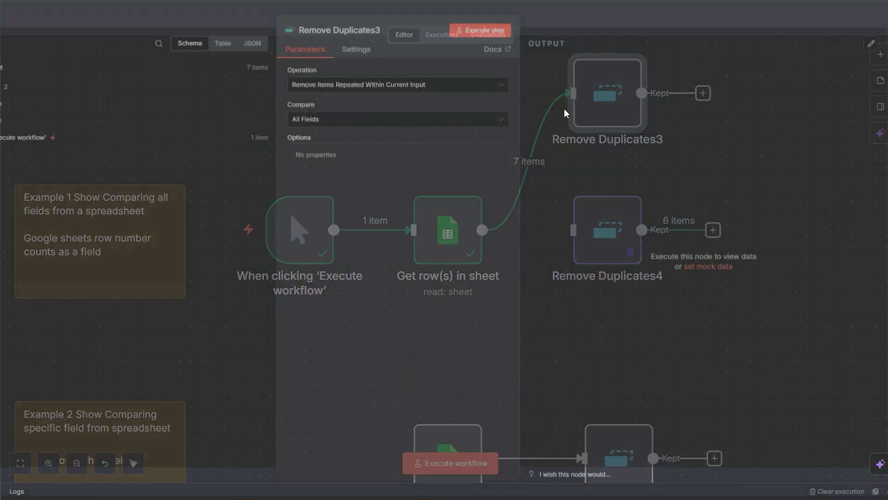
Run Remove Duplicates3 and pin its 7-item output, which still includes duplicate row 8
left_click(481, 36)
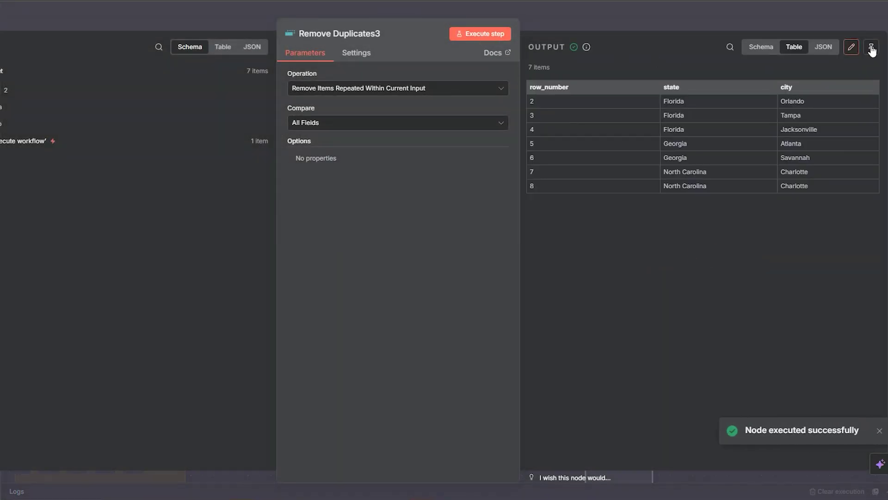
left_click(872, 47)
left_click_drag(824, 209, 580, 212)
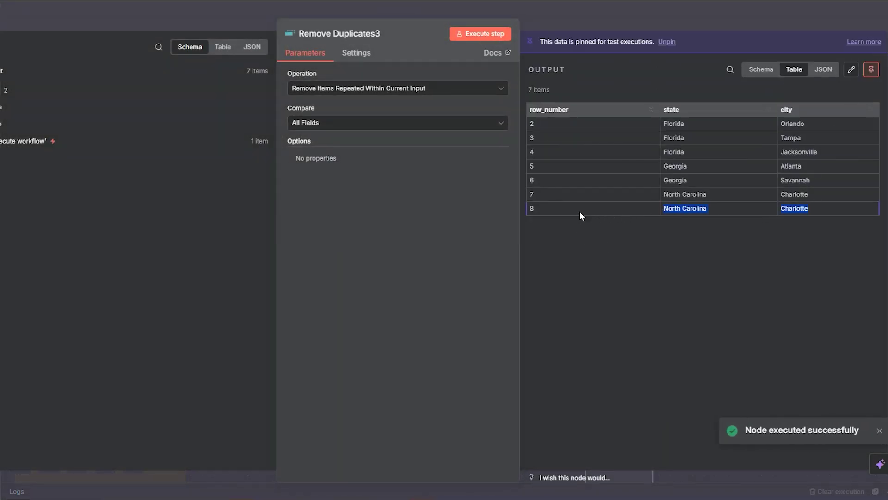
left_click(677, 76)
key("Escape")
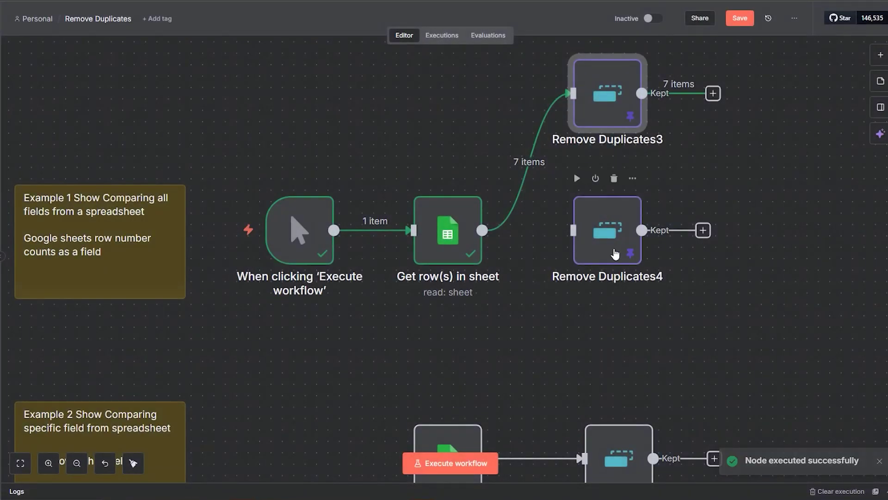
Review Remove Duplicates4's pinned 6 items with row_number excluded from comparison
double_click(617, 252)
left_click_drag(802, 196, 559, 199)
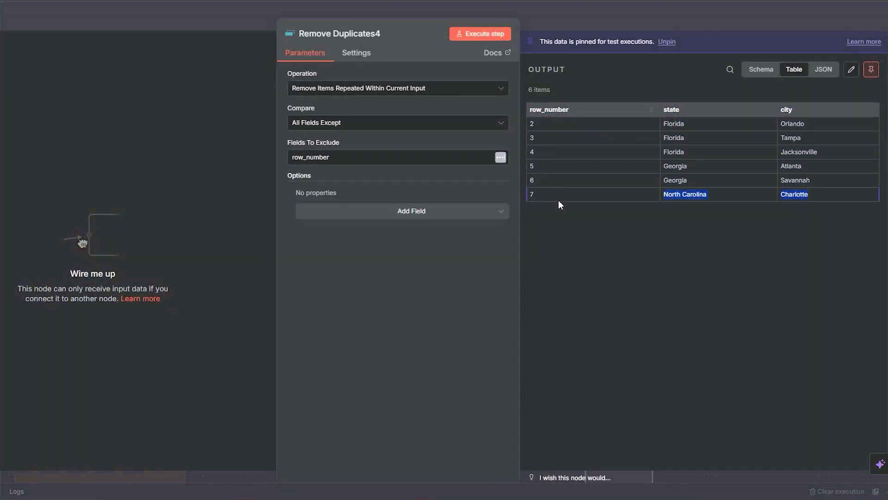
left_click(571, 290)
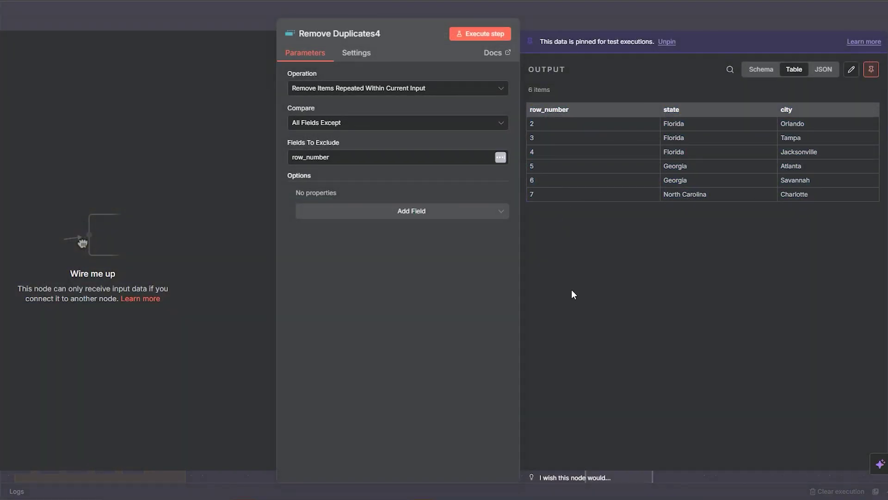
double_click(551, 109)
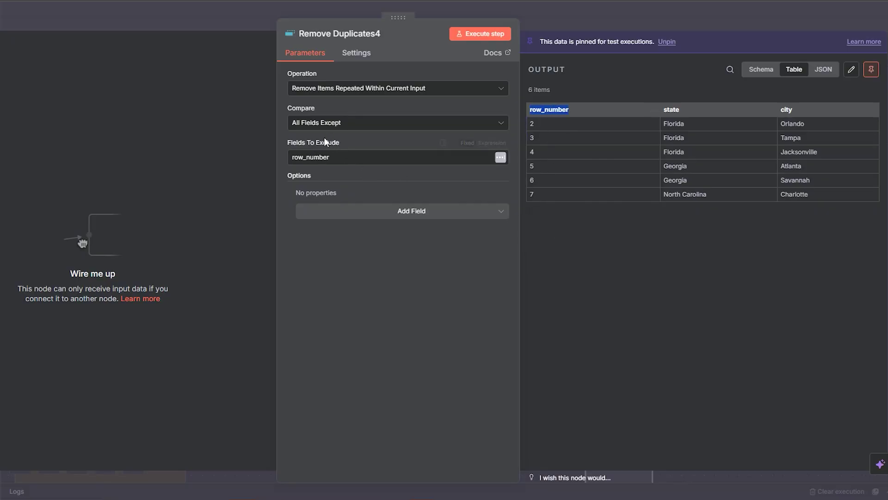
left_click(617, 3)
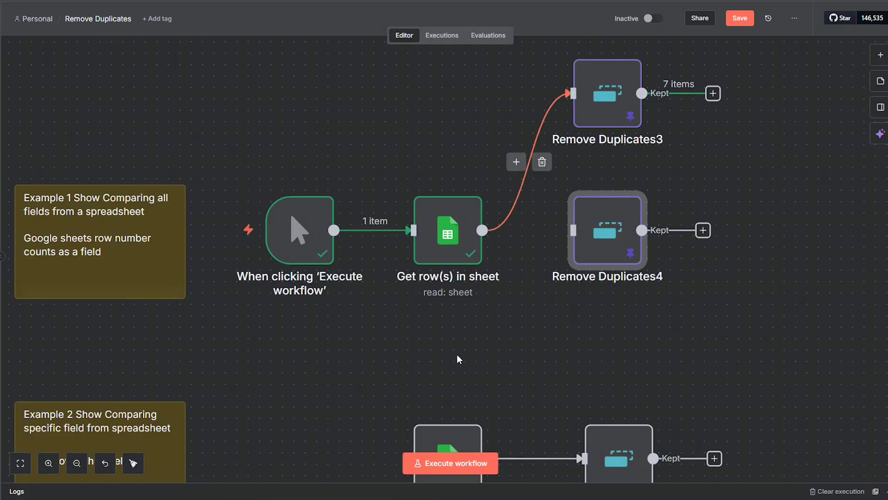
Remove the trigger's old sheet connection and move the trigger beside the Example 2 note
scroll(457, 354, "down", 3)
mouse_move(430, 144)
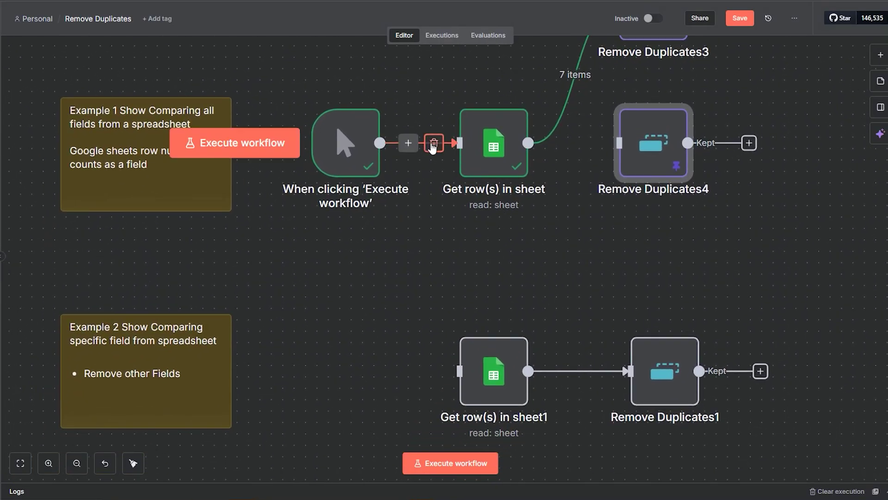
left_click(433, 146)
left_click_drag(336, 169, 319, 401)
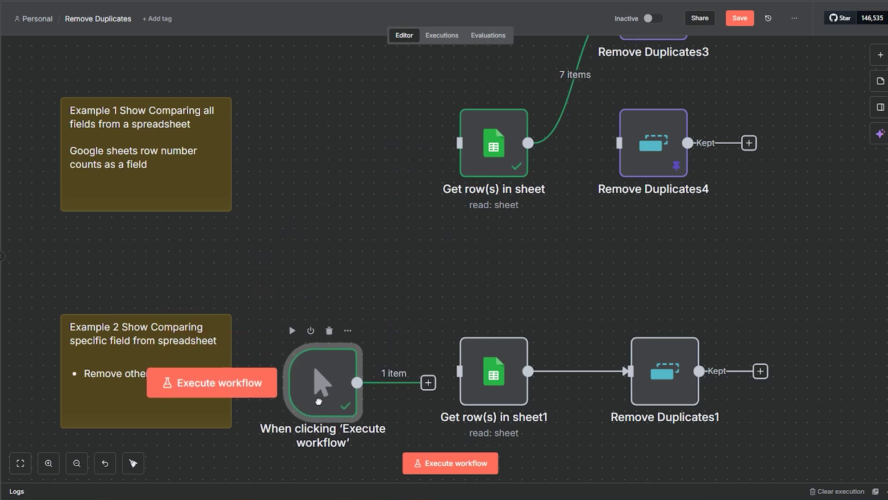
scroll(383, 284, "down", 5)
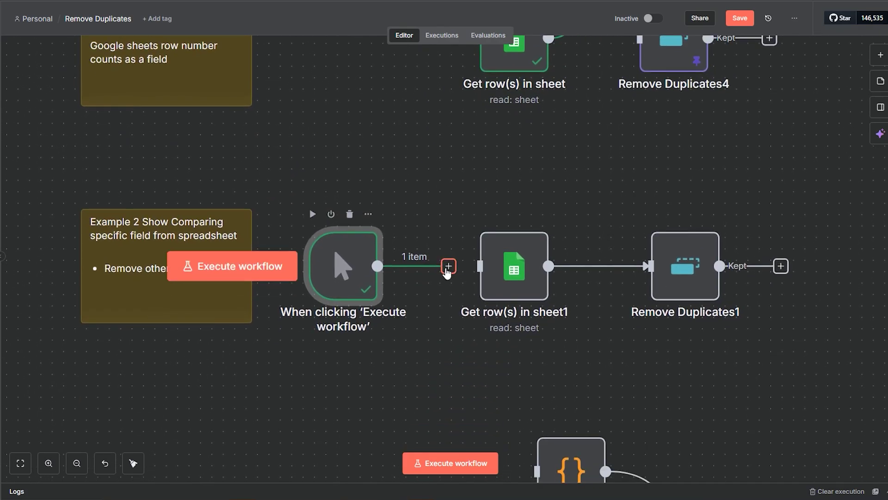
Run Get row(s) in sheet1 to fetch 7 rows for Remove Duplicates1
left_click(491, 258)
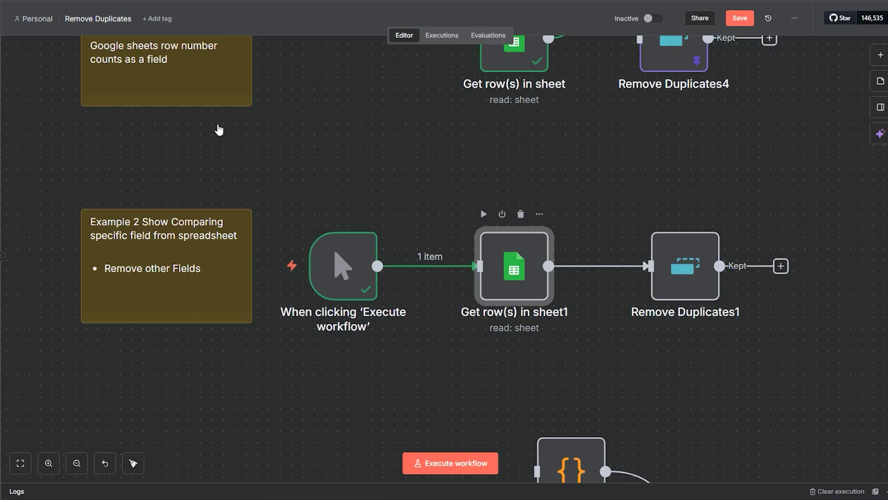
key("Return")
left_click(485, 35)
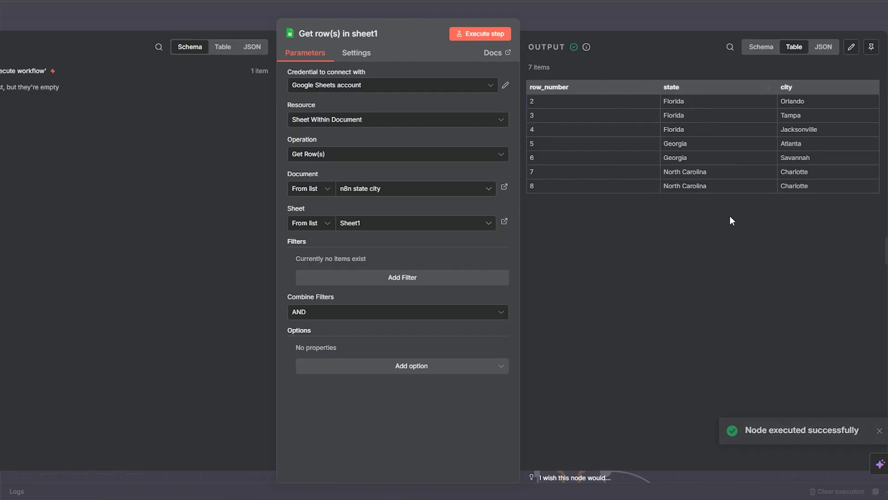
left_click(591, 30)
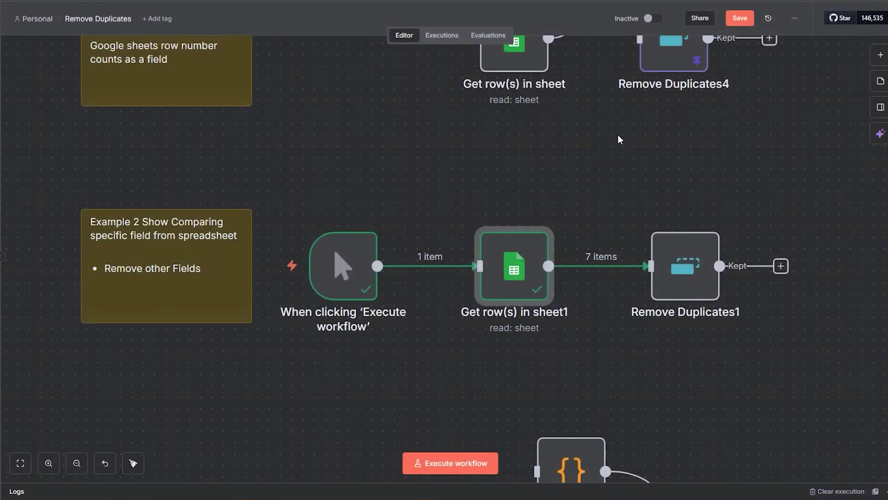
double_click(693, 277)
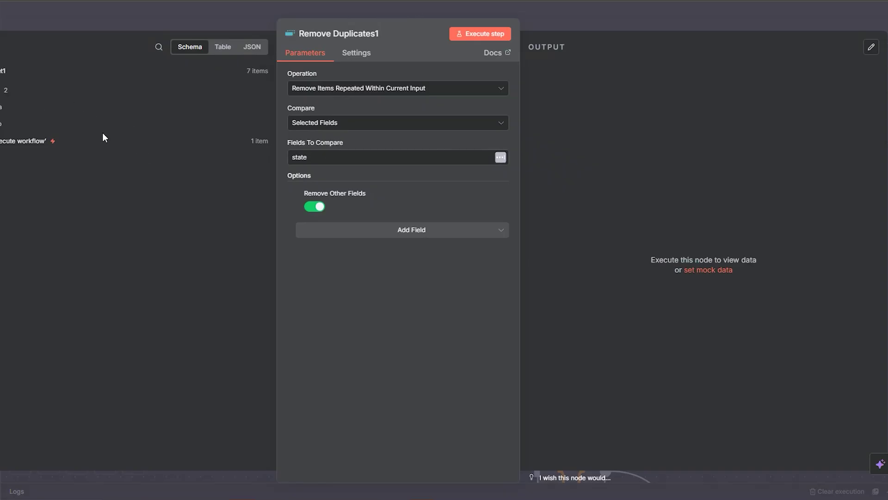
Set Remove Duplicates1 to compare the state field and run it
double_click(299, 158)
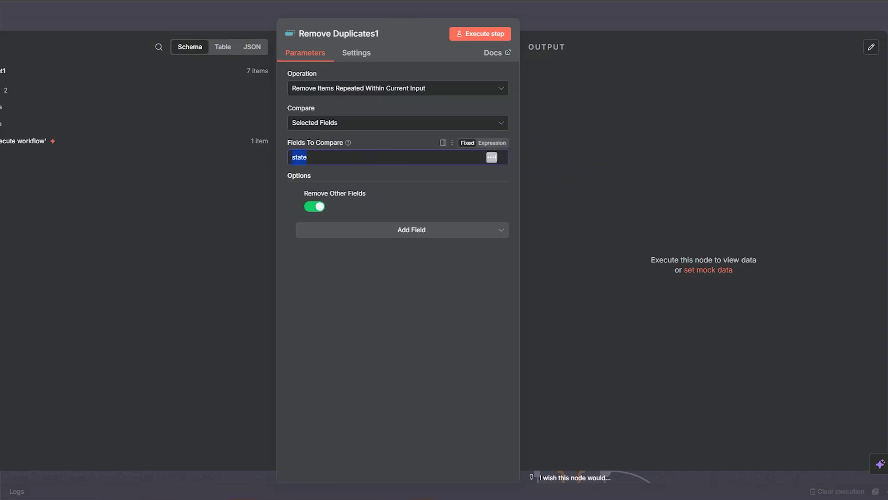
left_click_drag(36, 121, 19, 95)
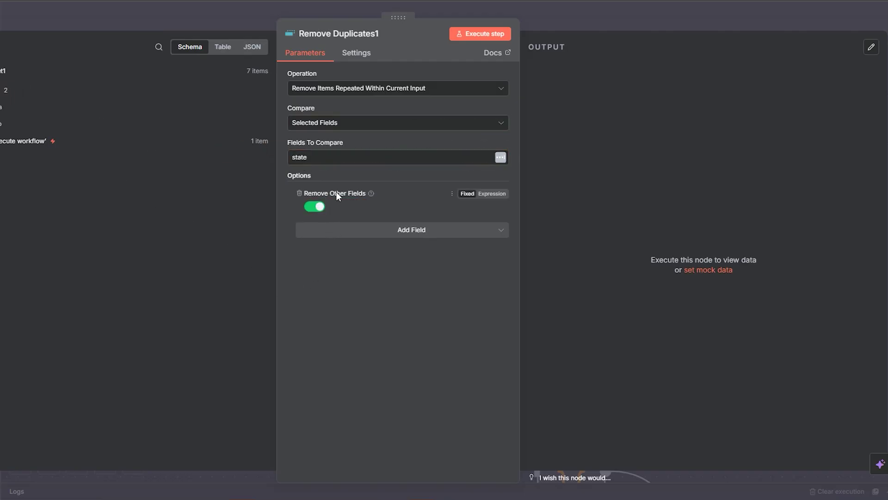
left_click(494, 34)
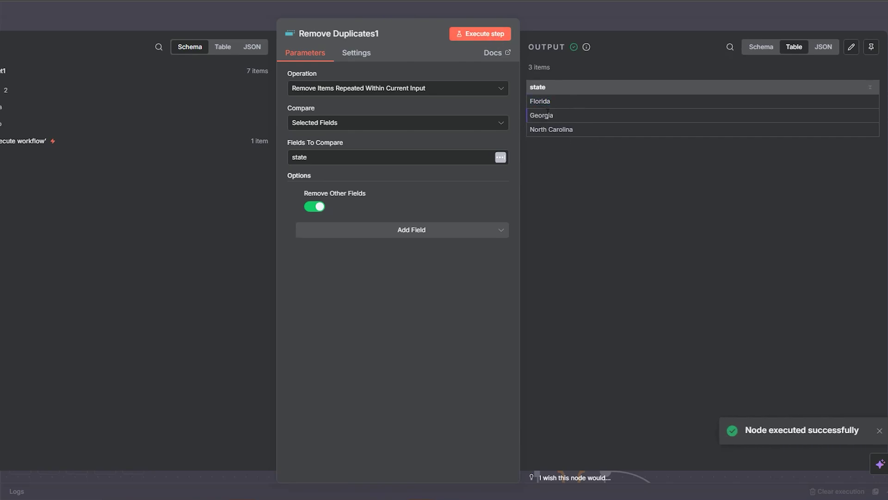
double_click(561, 129)
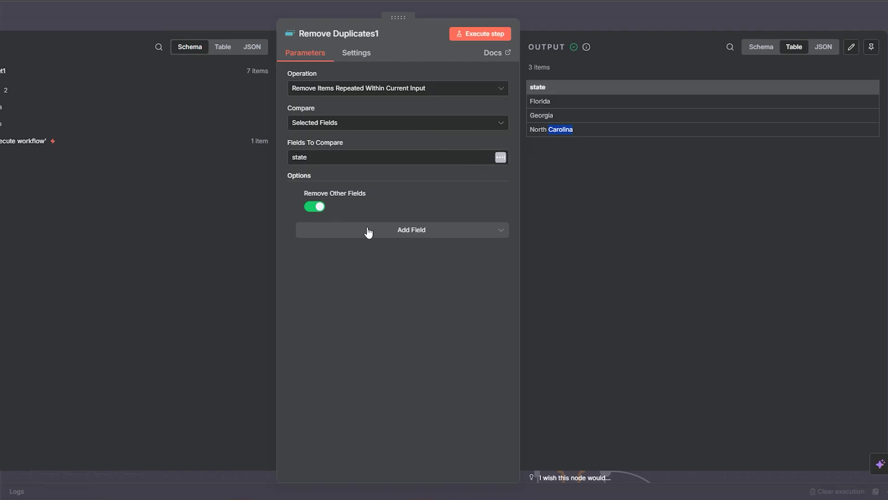
Re-add and enable Remove Other Fields, then rerun the dedupe
left_click(298, 194)
left_click(367, 214)
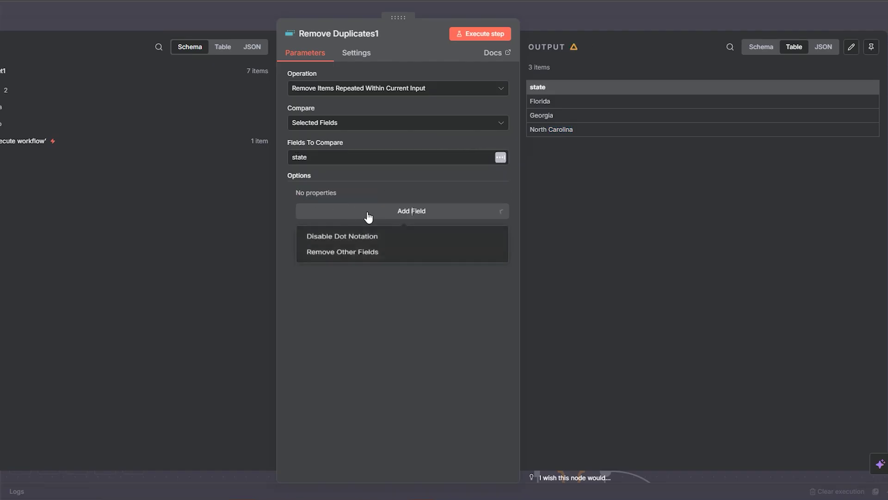
left_click(396, 259)
left_click(312, 207)
left_click(483, 36)
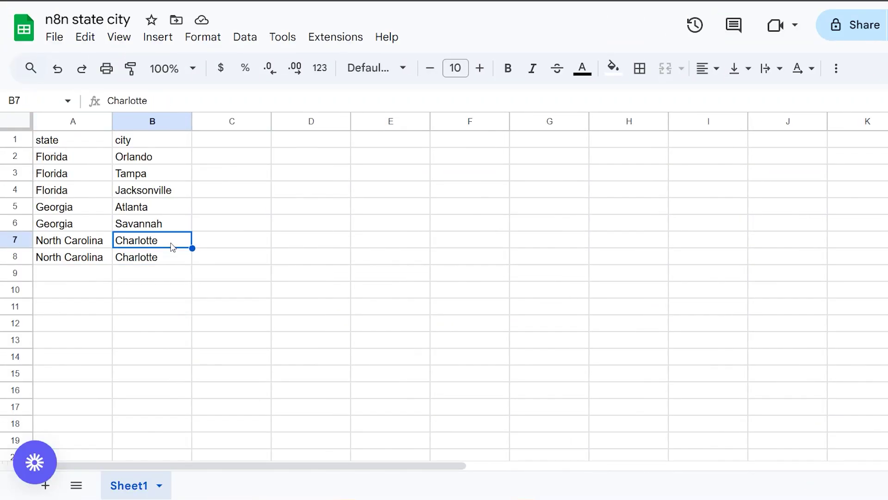
Point out the Florida, Georgia and repeated North Carolina rows in the sheet
left_click_drag(176, 250, 59, 143)
left_click(62, 177)
left_click(68, 204)
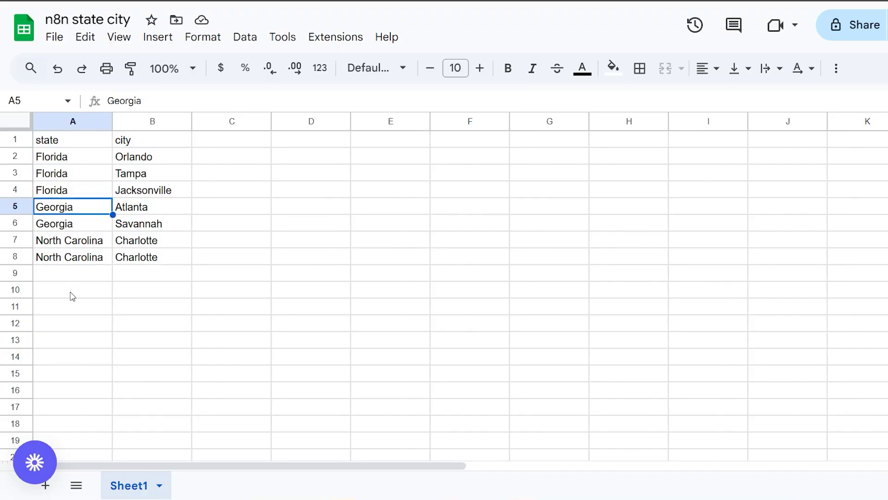
left_click(81, 254)
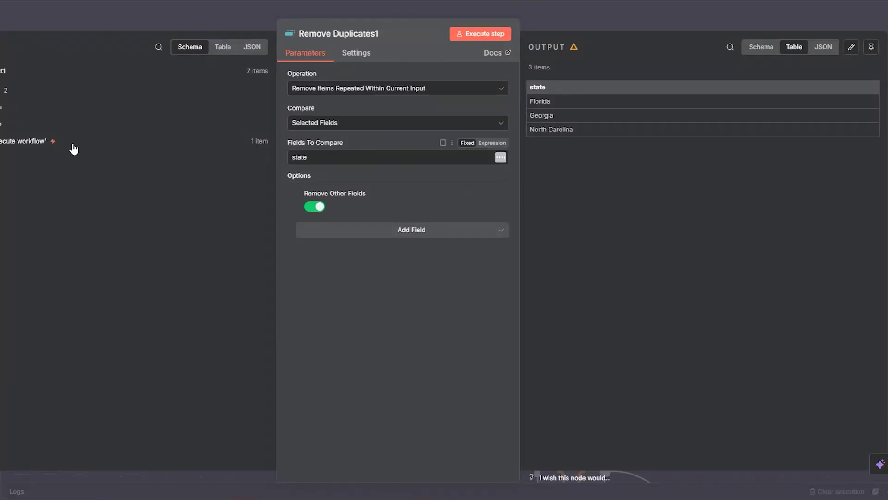
Compare by city only and run Remove Duplicates1, keeping 6 items
left_click_drag(73, 146, 277, 163)
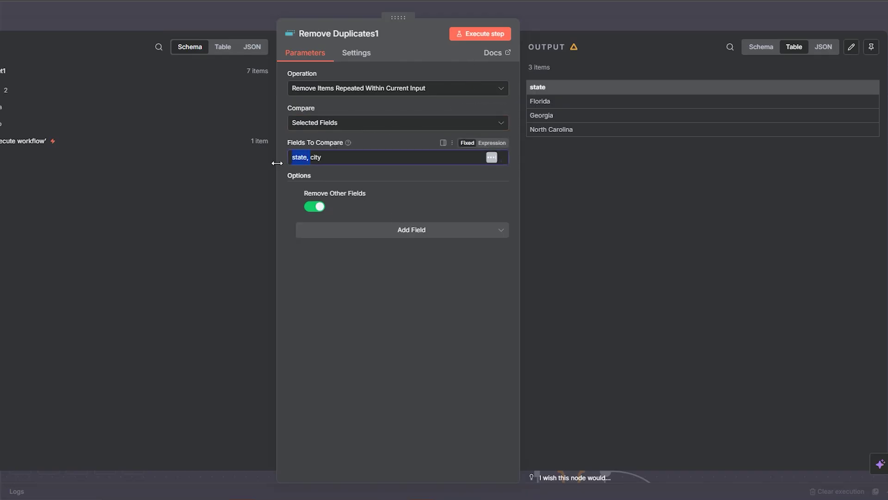
key("BackSpace")
left_click(482, 36)
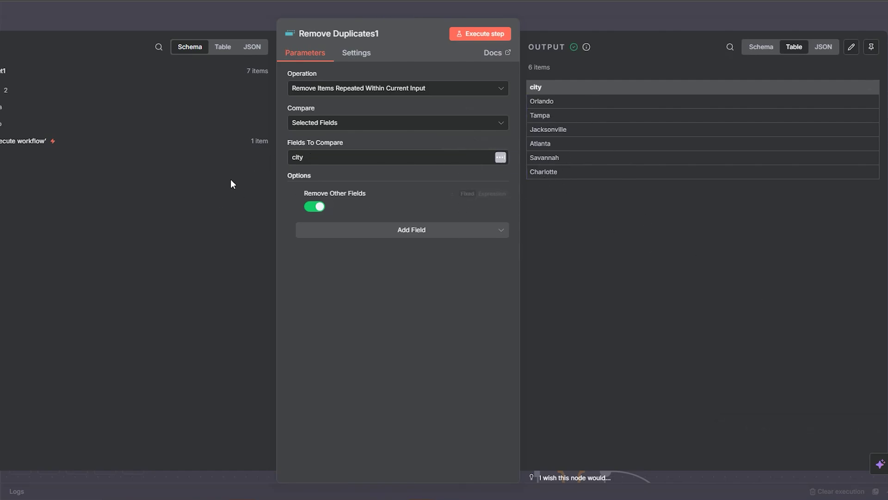
Switch the comparison field back to state and rerun for 3 items
left_click_drag(306, 157, 285, 160)
key("BackSpace")
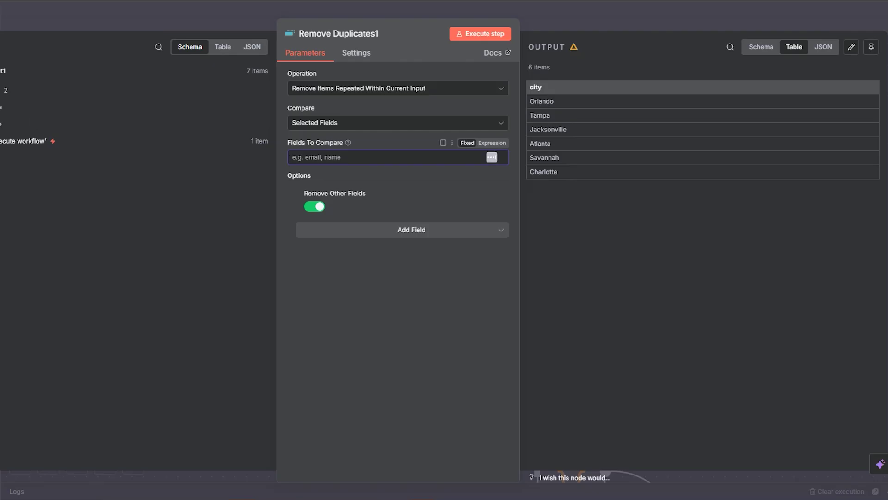
left_click(367, 132)
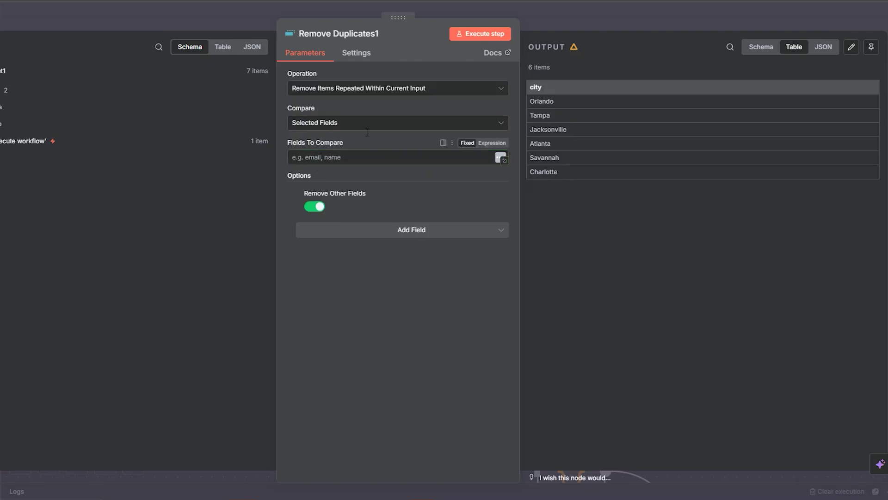
type("state")
left_click(479, 34)
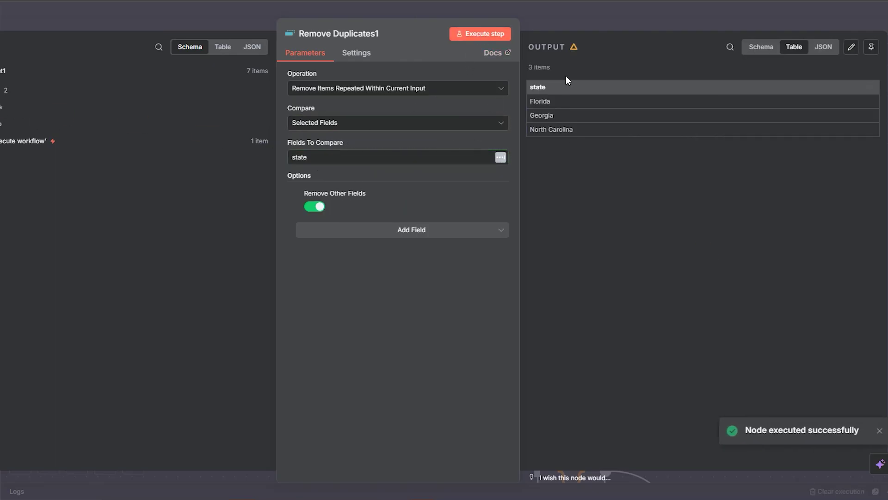
left_click(571, 13)
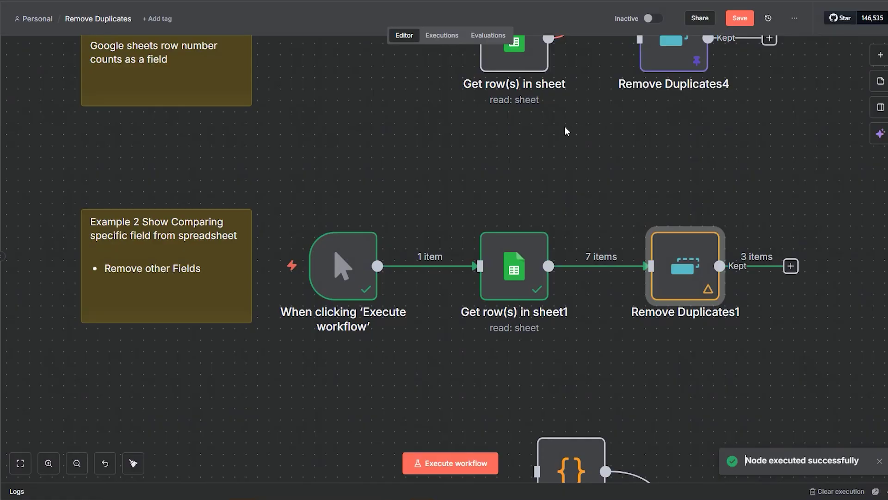
Detach the trigger from the sheet node and move it beside the Example 3 nodes
left_click(443, 265)
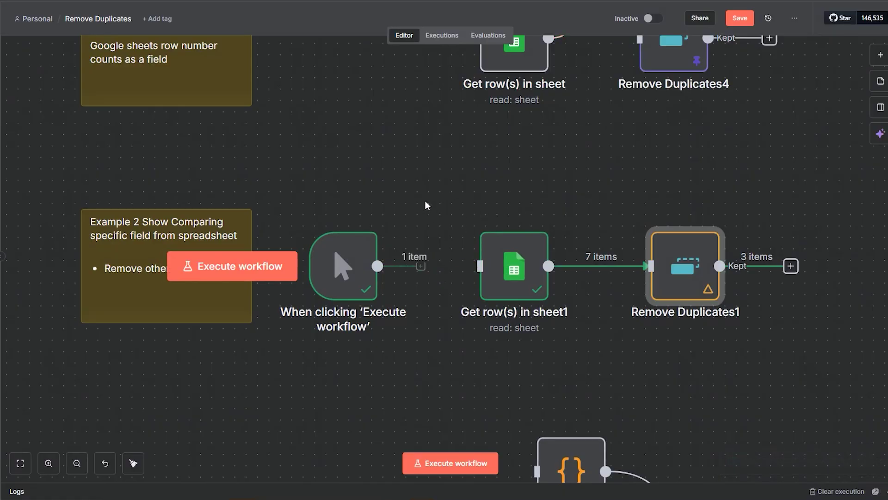
left_click_drag(425, 202, 487, 86)
left_click_drag(403, 161, 439, 443)
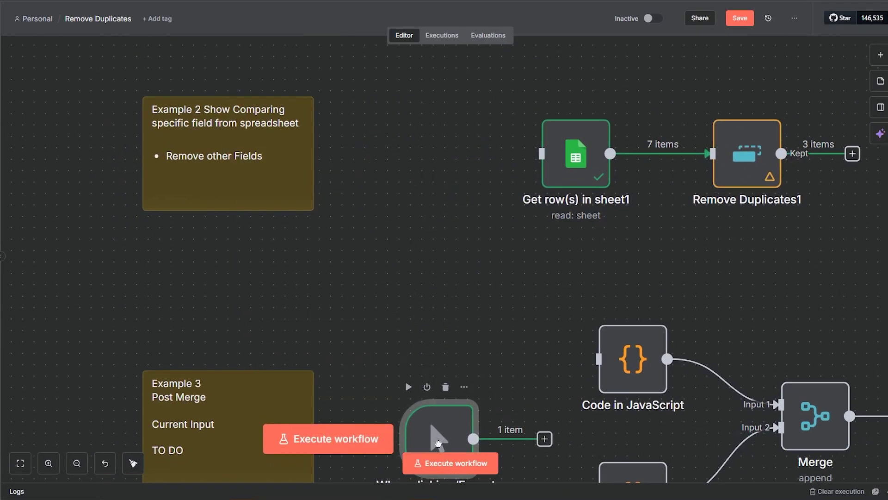
left_click_drag(461, 311, 420, 123)
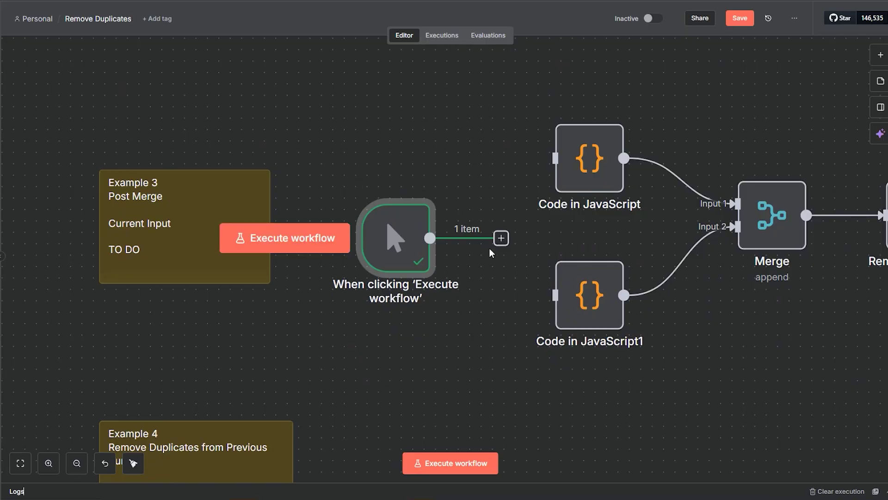
Connect the manual trigger to Code in JavaScript and Code in JavaScript1
left_click_drag(501, 238, 555, 159)
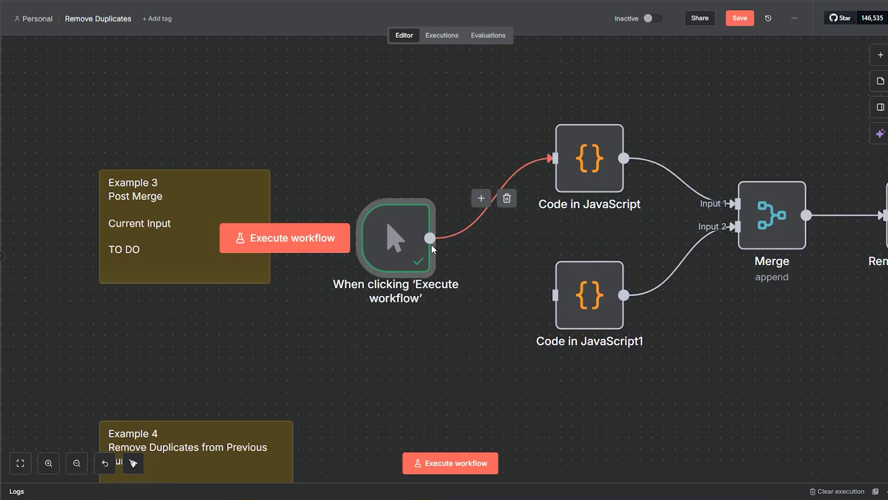
left_click_drag(432, 245, 548, 307)
scroll(787, 349, "right", 3)
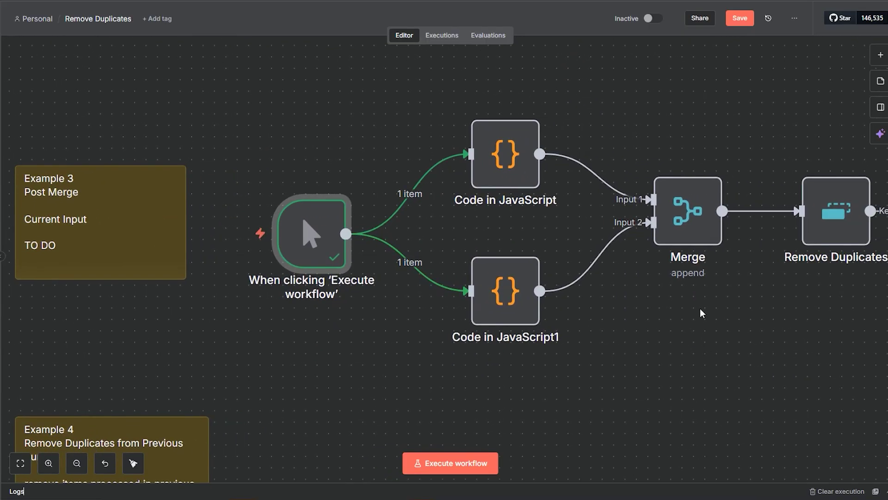
Review the Merge node's Append mode settings
double_click(709, 237)
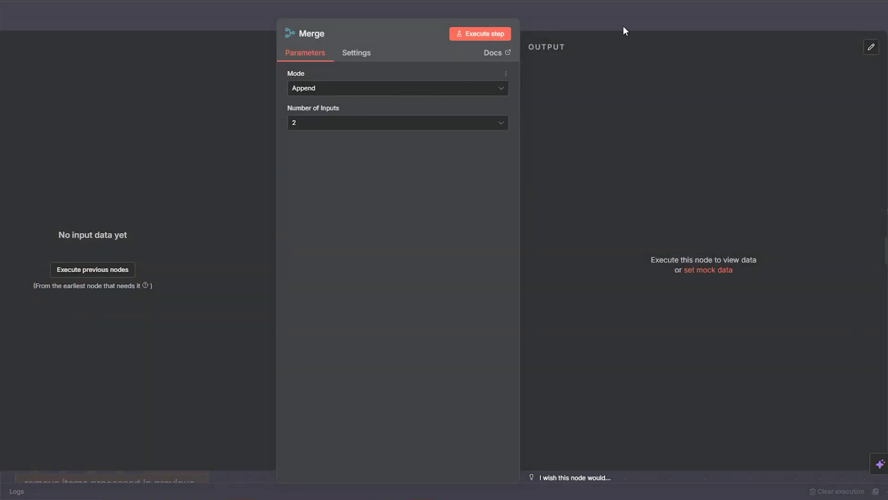
left_click(643, 19)
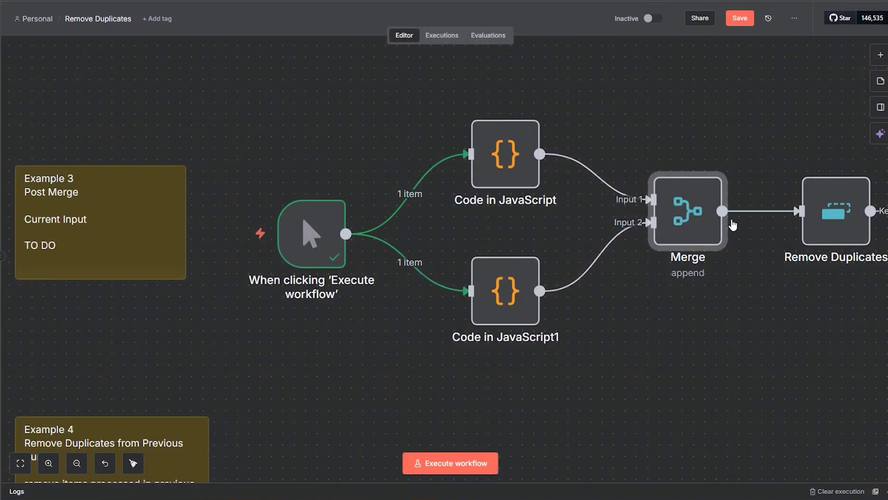
mouse_move(681, 220)
mouse_move(634, 181)
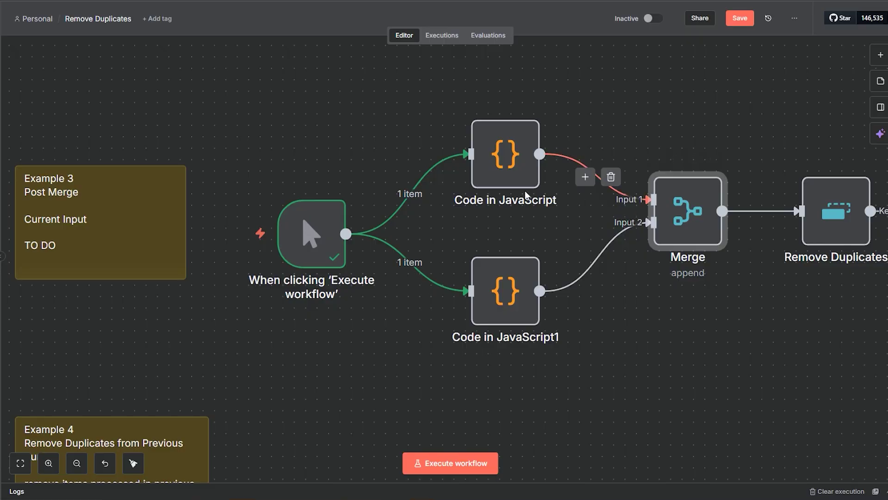
mouse_move(526, 111)
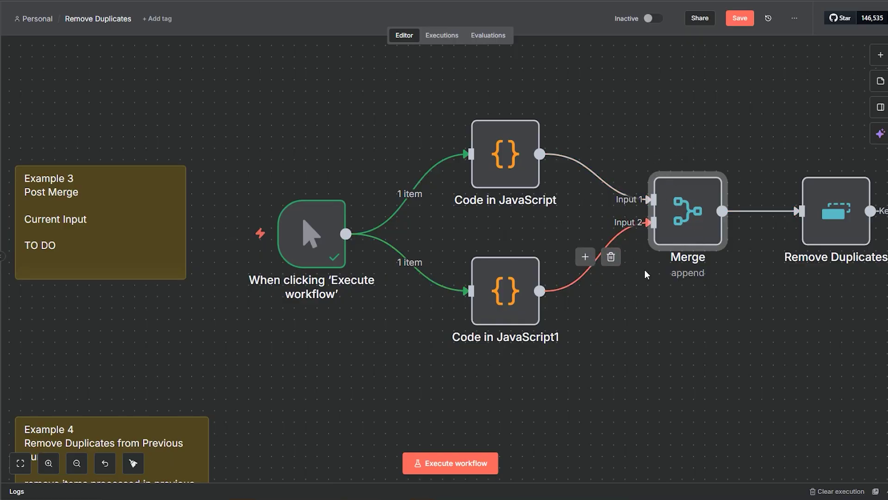
mouse_move(673, 178)
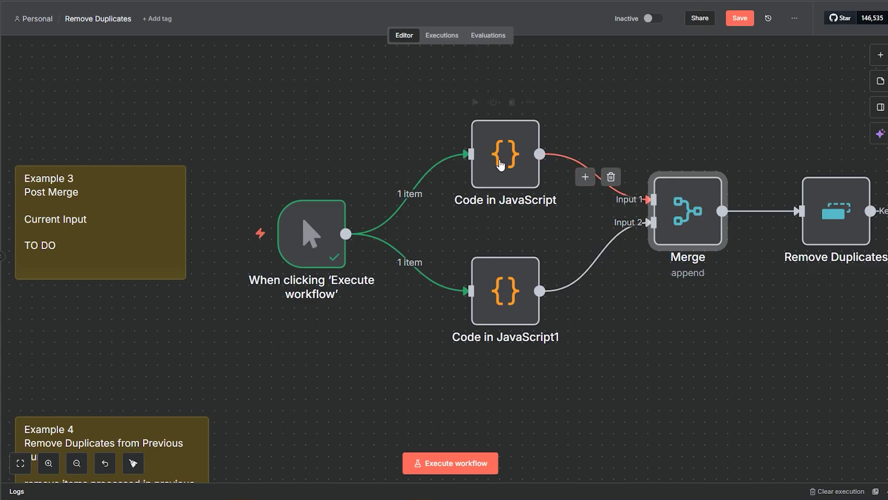
Review the return arrays in both Code nodes, including the carrot and rice items
left_click(506, 180)
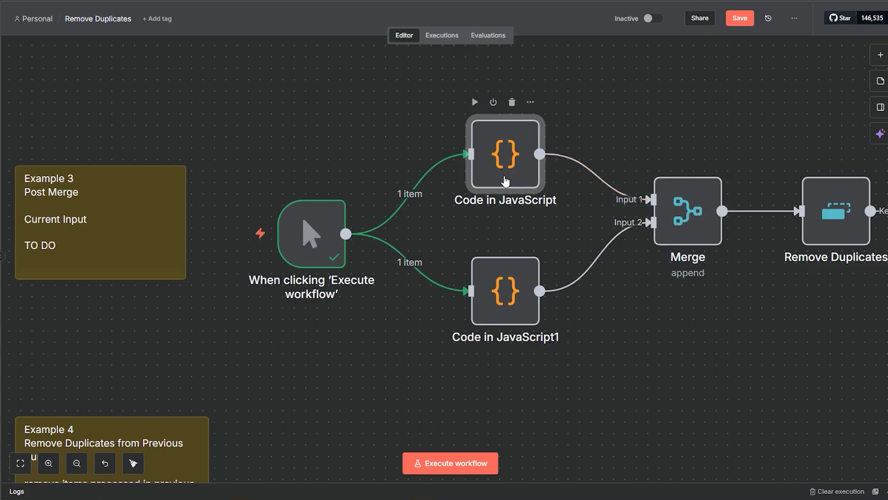
double_click(505, 181)
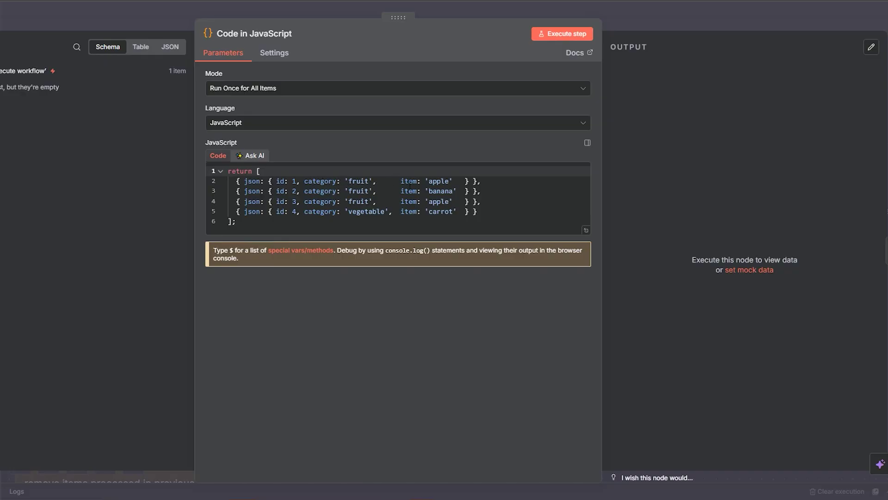
left_click_drag(488, 183, 246, 181)
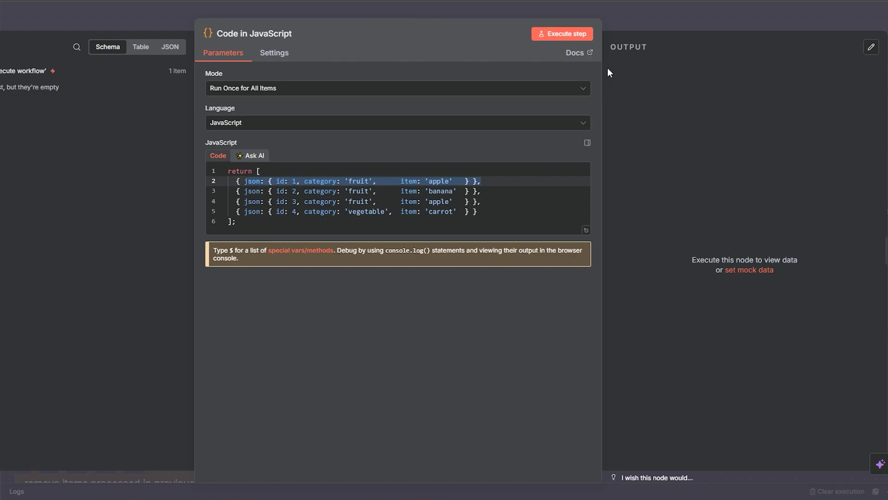
left_click(628, 24)
left_click(476, 316)
double_click(477, 316)
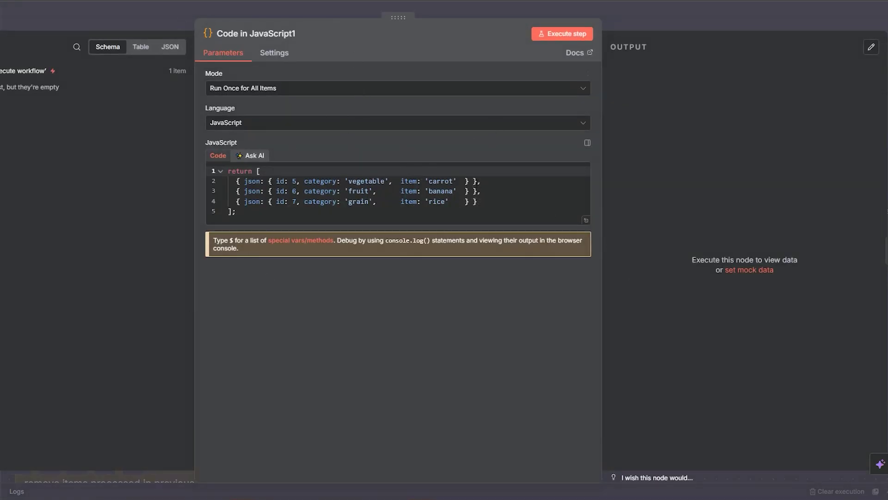
left_click_drag(481, 181, 248, 181)
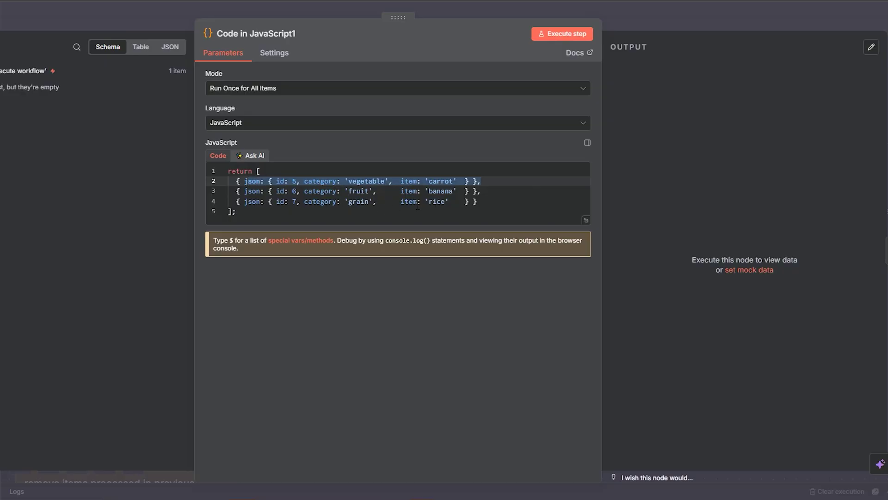
left_click(400, 201)
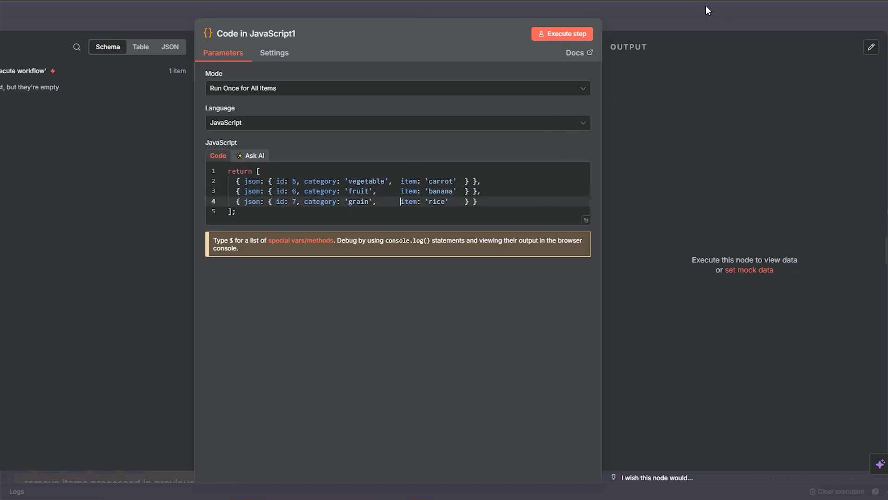
key("Escape")
Run Code in JavaScript to output its 4 fruit and vegetable items
double_click(510, 170)
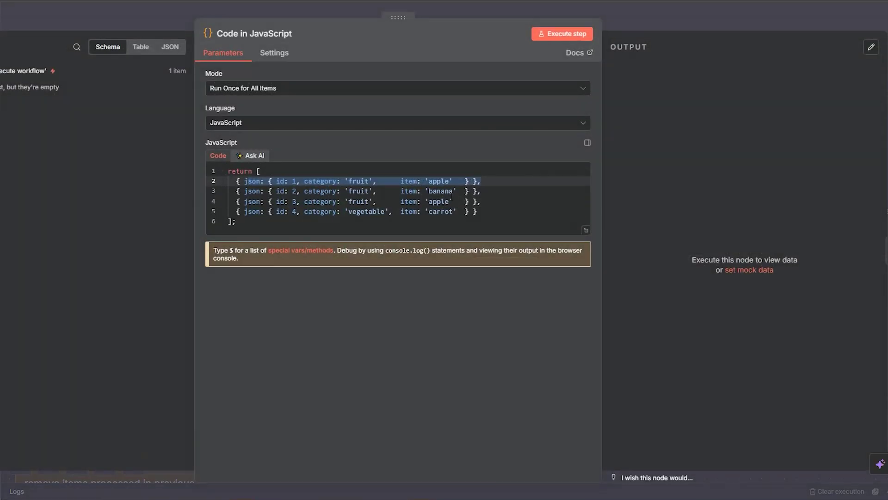
left_click(441, 181)
key("Down")
key("Down")
key("Down")
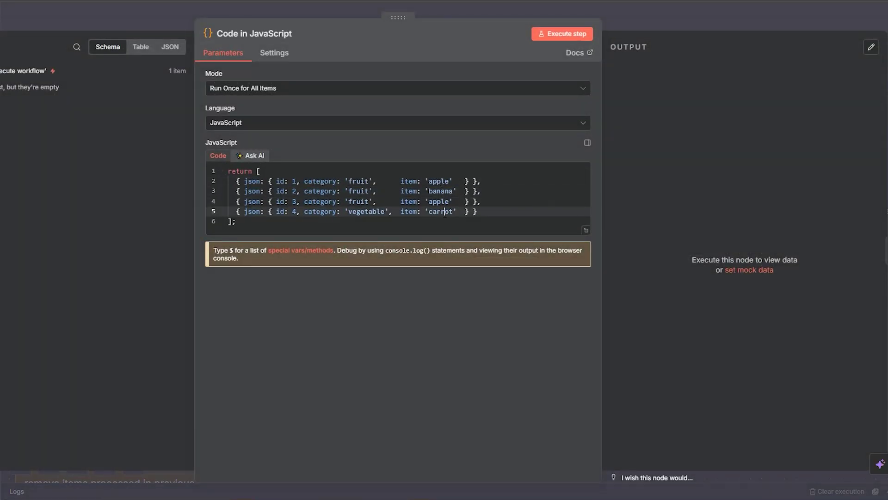
left_click(564, 34)
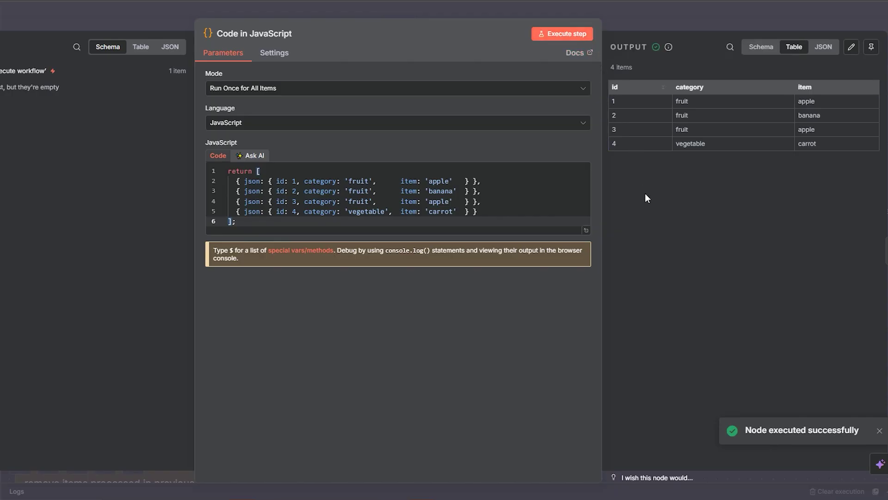
left_click(708, 8)
Run Code in JavaScript1 to output 3 items: carrot, banana and rice
double_click(505, 291)
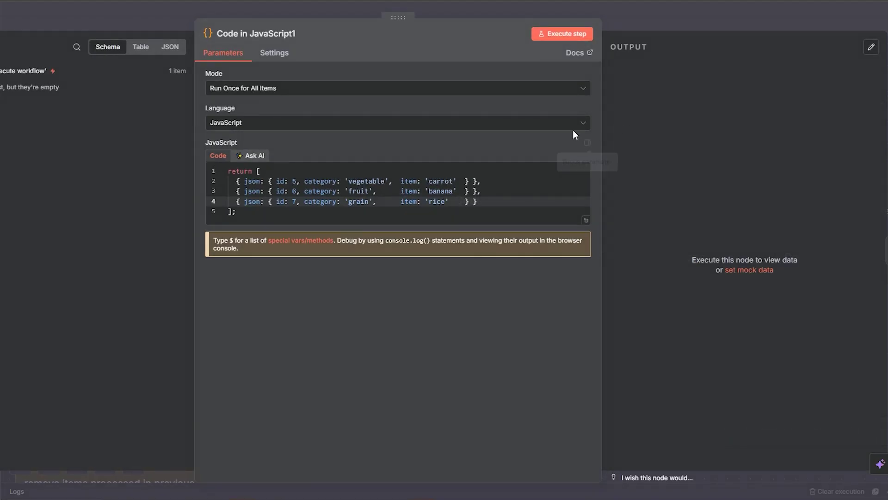
left_click(563, 34)
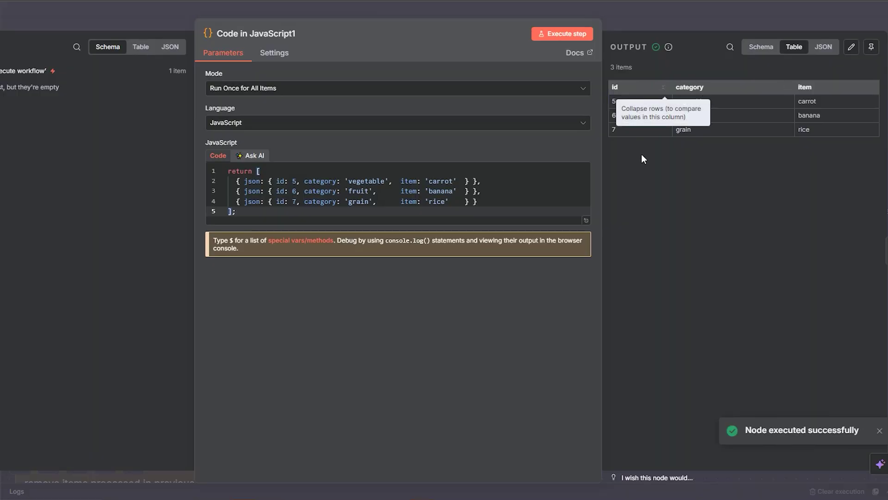
left_click(699, 17)
Run the Merge node to combine both inputs into 7 items and pin that output
double_click(689, 231)
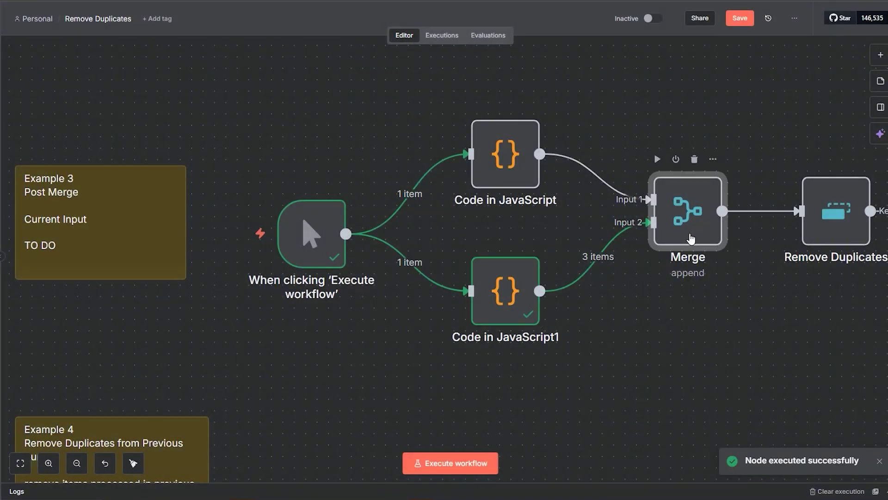
left_click(498, 37)
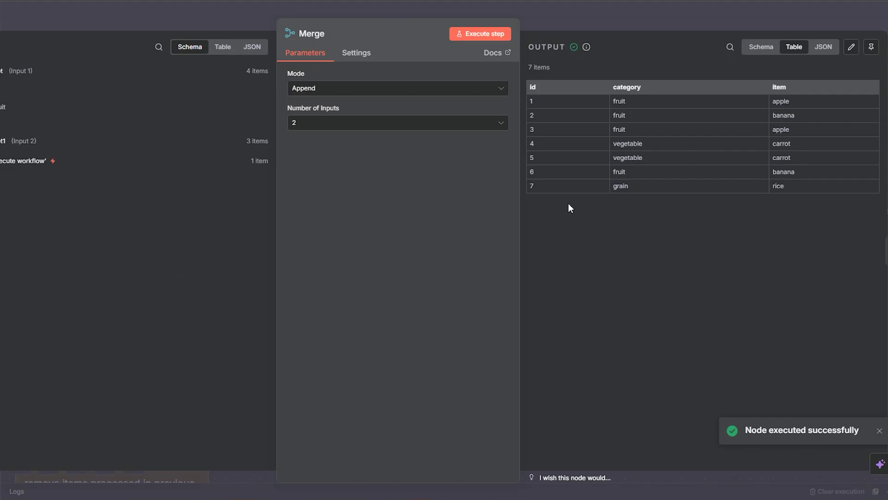
left_click(871, 47)
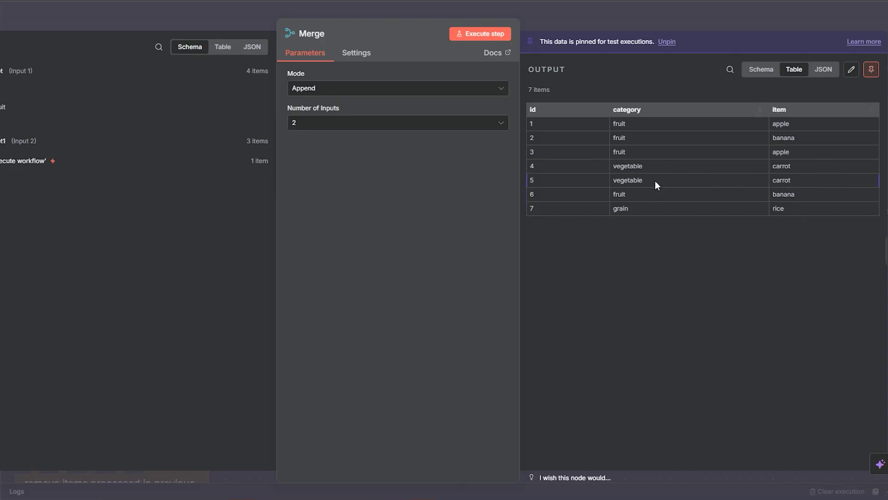
Open the Remove Duplicates node's settings, which compare all fields except id
left_click(643, 22)
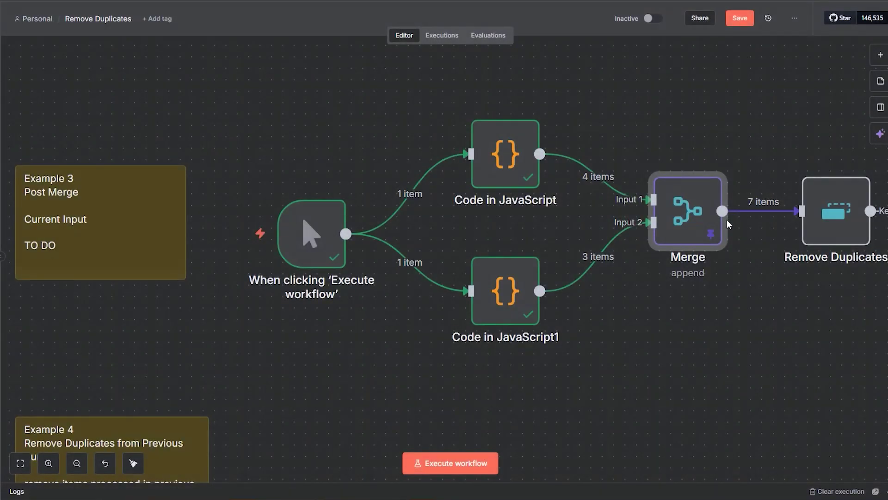
left_click(823, 234)
double_click(823, 234)
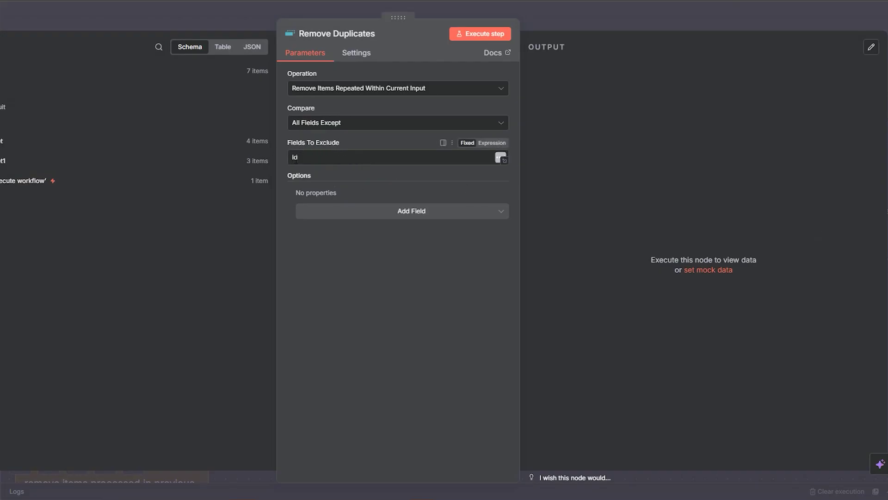
Run Remove Duplicates ignoring id, cutting 7 items to apple, banana, carrot and rice
left_click(477, 34)
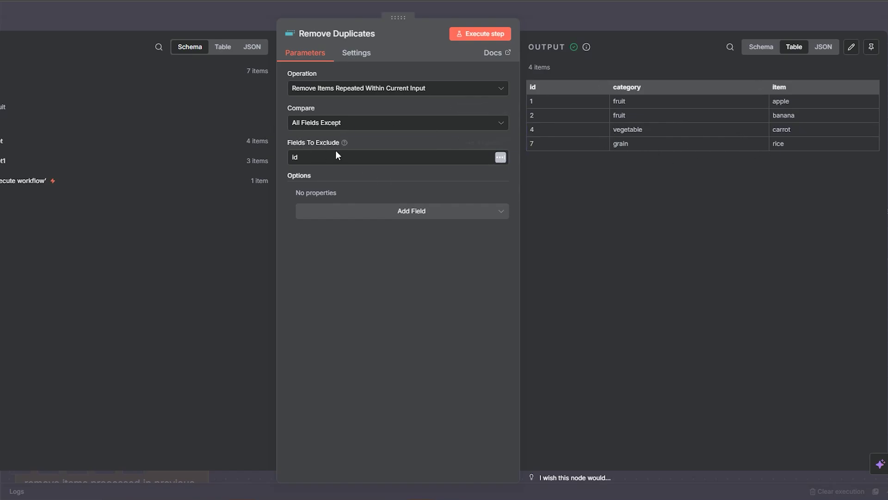
left_click(582, 23)
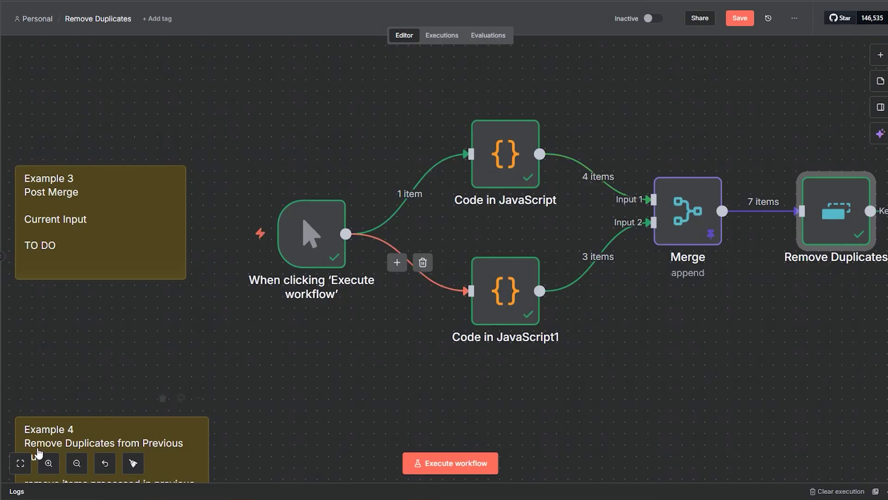
Pan and zoom the canvas to review the Example 1–3 workflows and their Code nodes
left_click(77, 464)
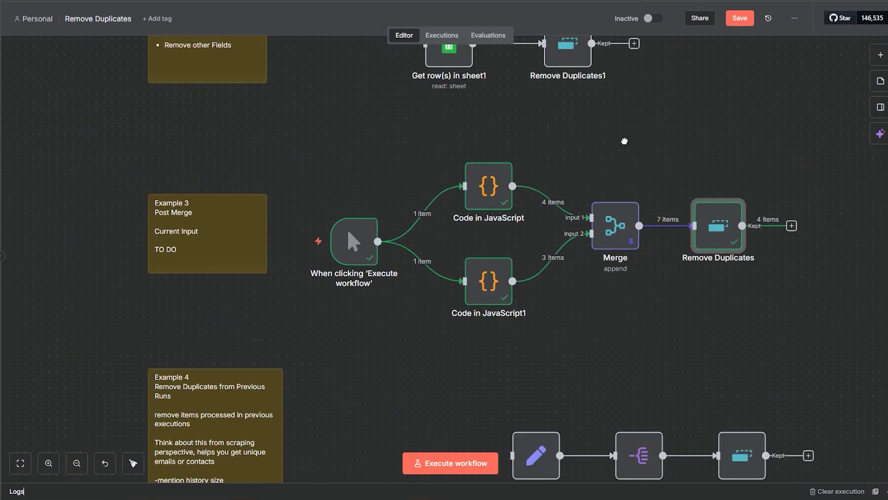
left_click_drag(625, 141, 535, 302)
scroll(486, 250, "up", 5)
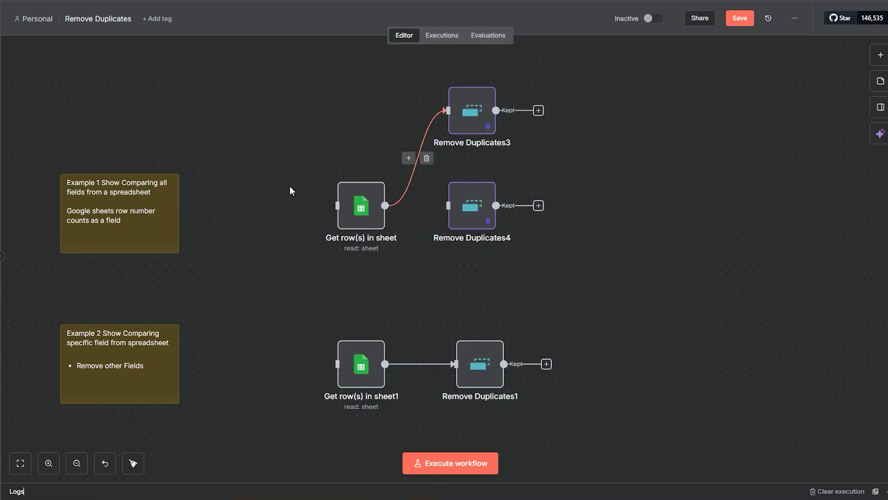
left_click_drag(616, 313, 597, 201)
scroll(596, 222, "down", 5)
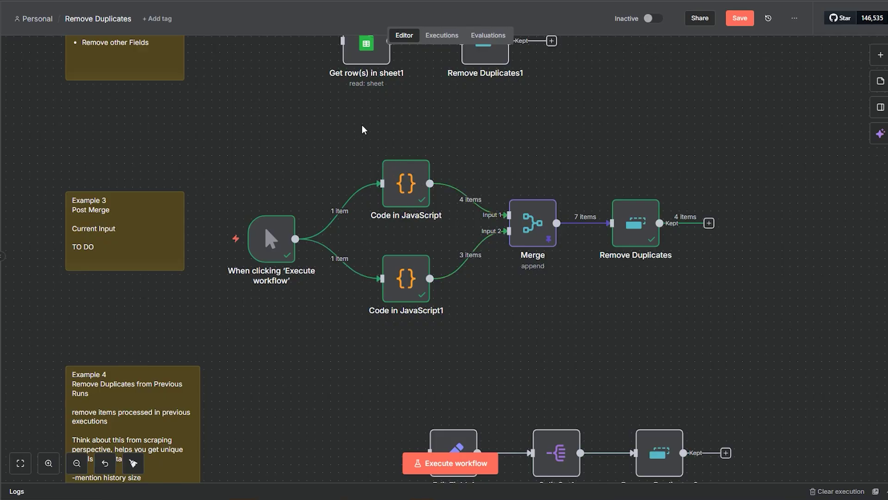
left_click_drag(364, 129, 472, 351)
left_click(543, 380)
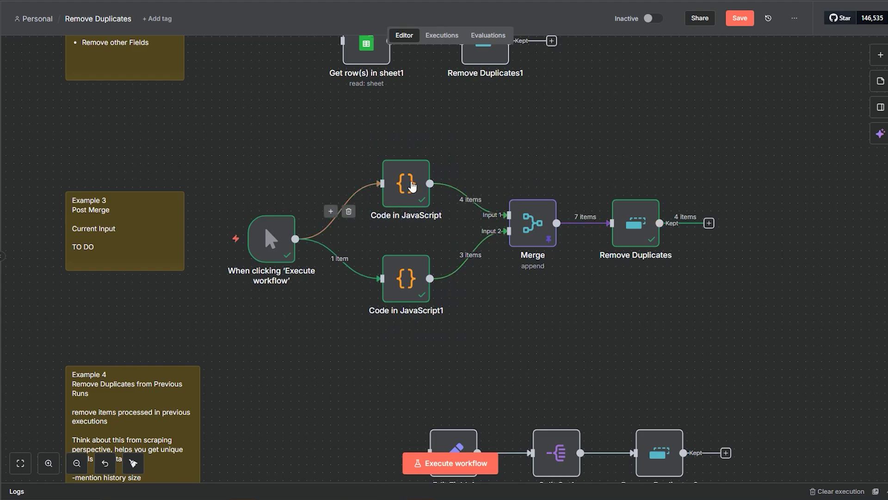
scroll(412, 185, "up", 5)
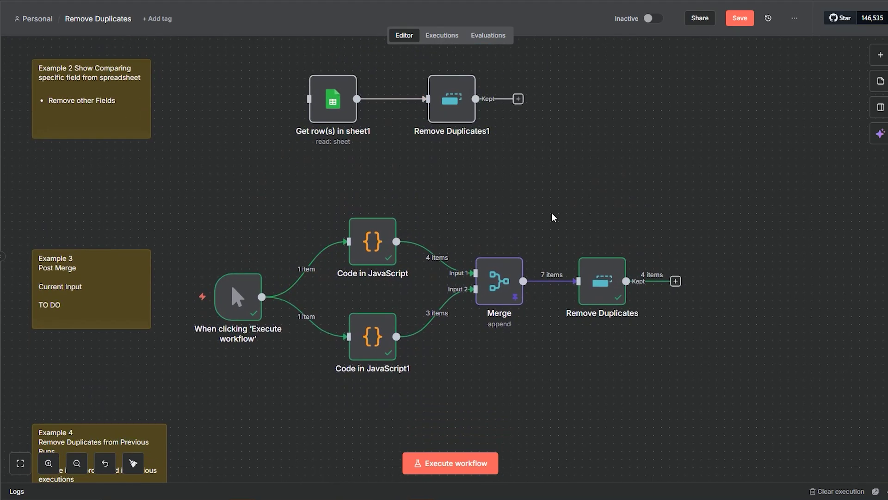
scroll(554, 218, "down", 1)
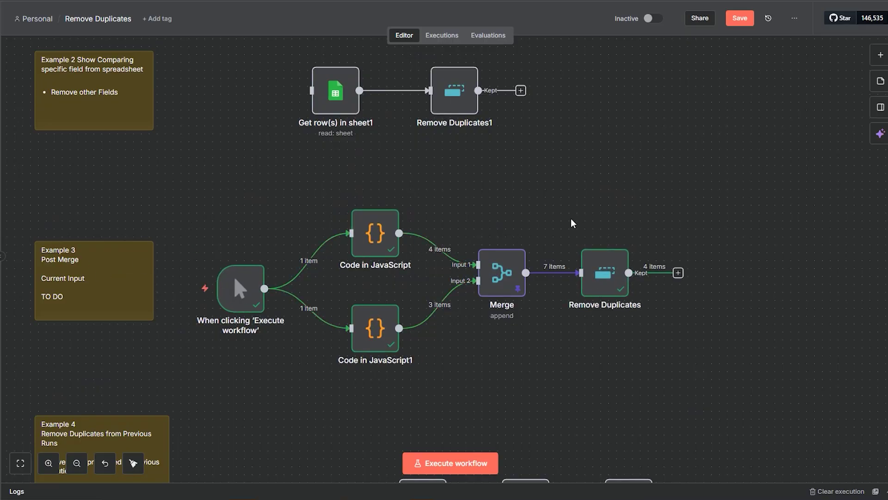
Delete the trigger's link to Code in JavaScript and move the trigger beside Edit Fields1
left_click_drag(569, 216, 622, 160)
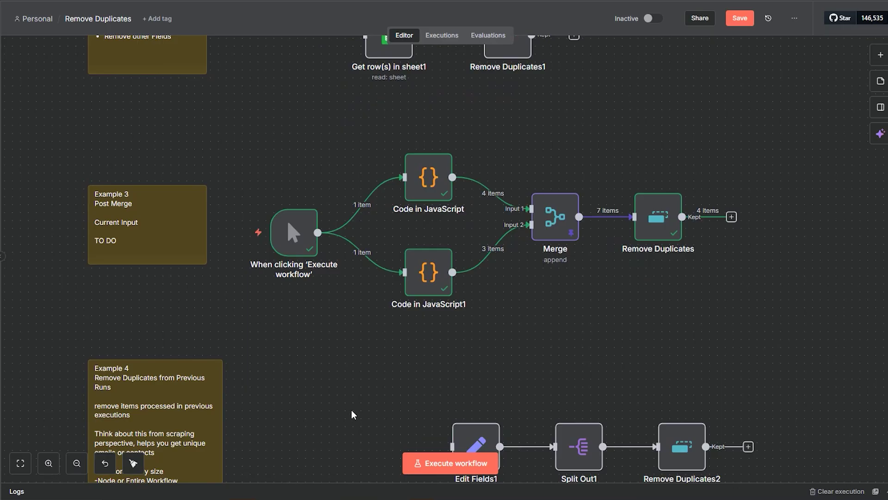
left_click_drag(351, 414, 447, 247)
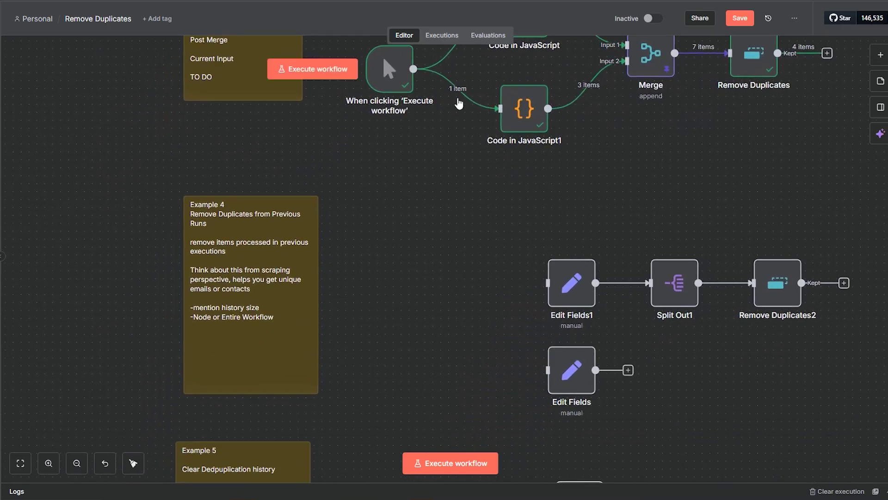
scroll(436, 140, "up", 3)
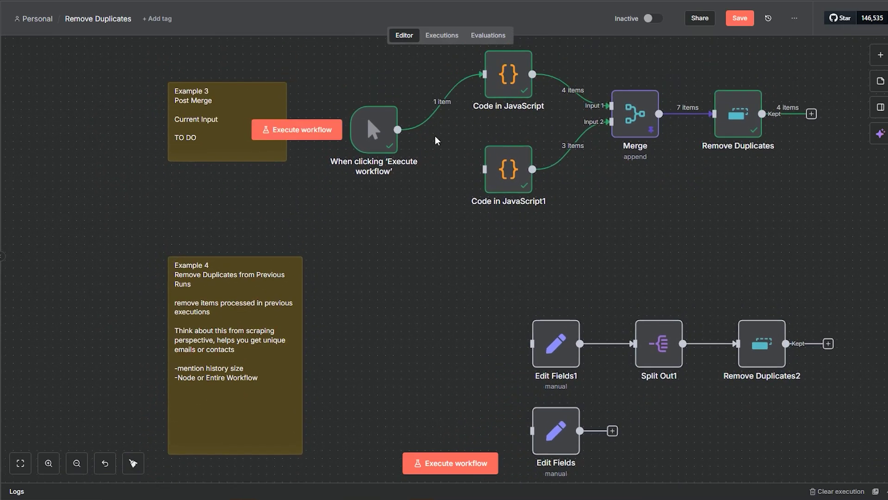
left_click(452, 100)
left_click_drag(380, 127, 420, 388)
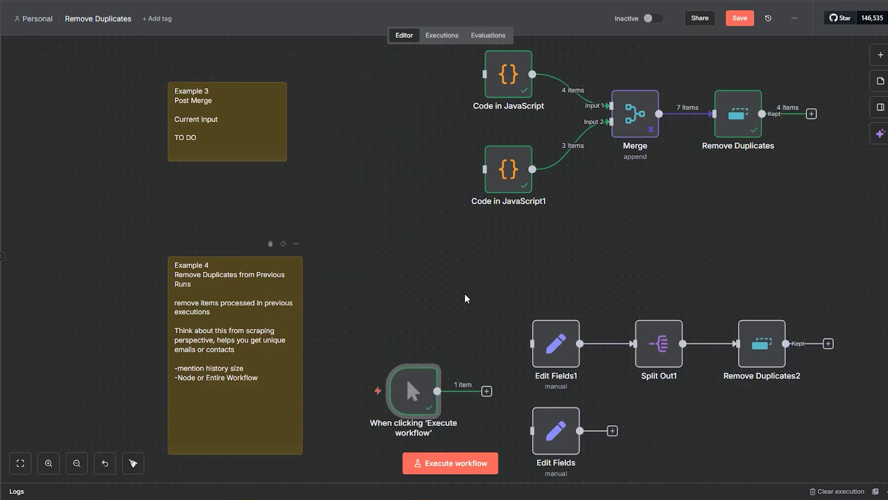
left_click_drag(466, 298, 414, 224)
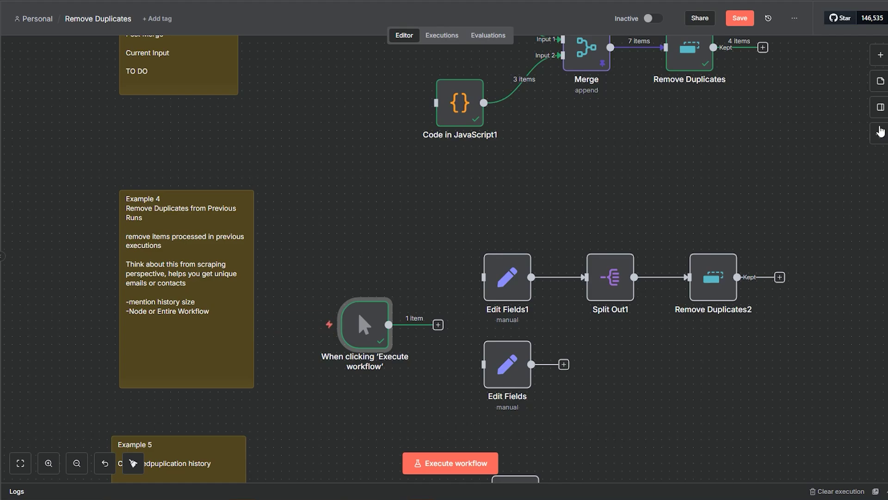
Add a sticky note reading 'Run 1 -> Scrape 10 businesses in a city' and 'Run 2 -> Scrape 10 businesses in a suburb'
left_click(872, 89)
left_click_drag(460, 282, 316, 220)
double_click(355, 200)
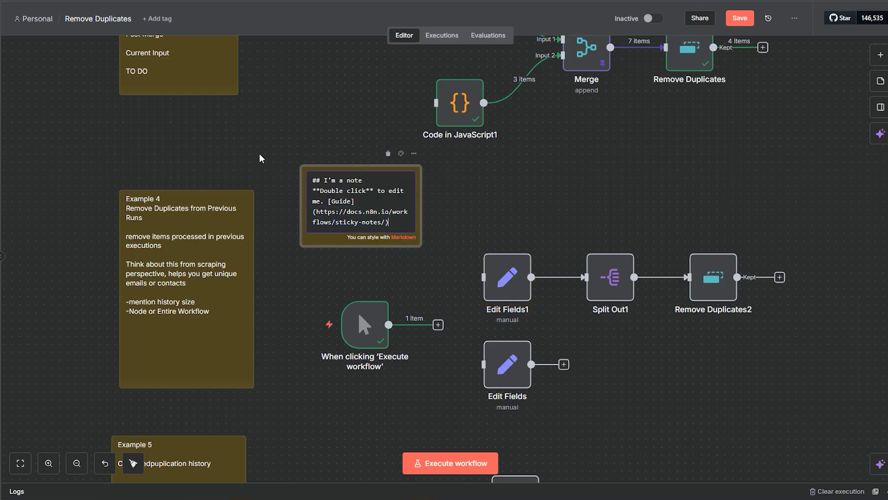
key("ctrl+a")
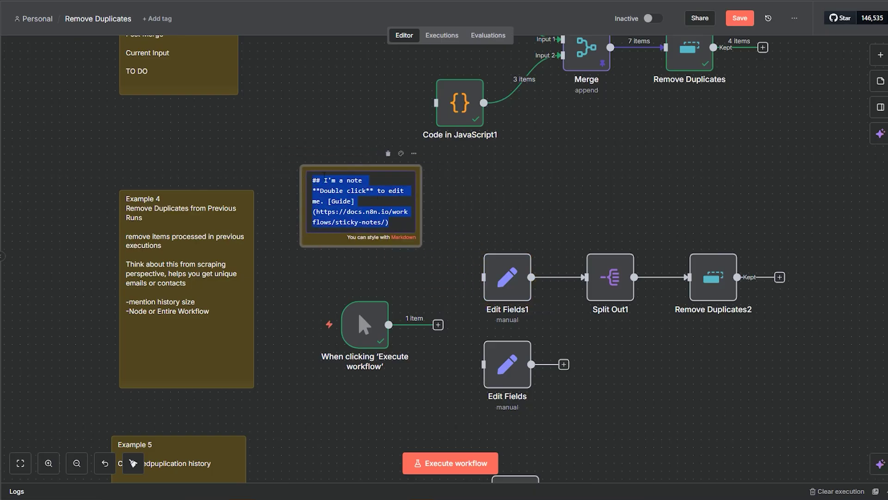
type("Run 1 -")
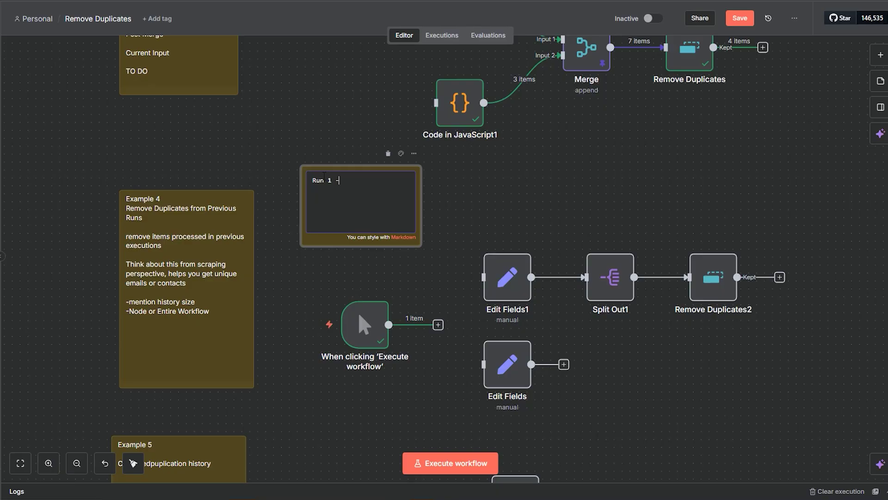
type("> Scrape 10 businesses in a city")
key("Return")
key("Return")
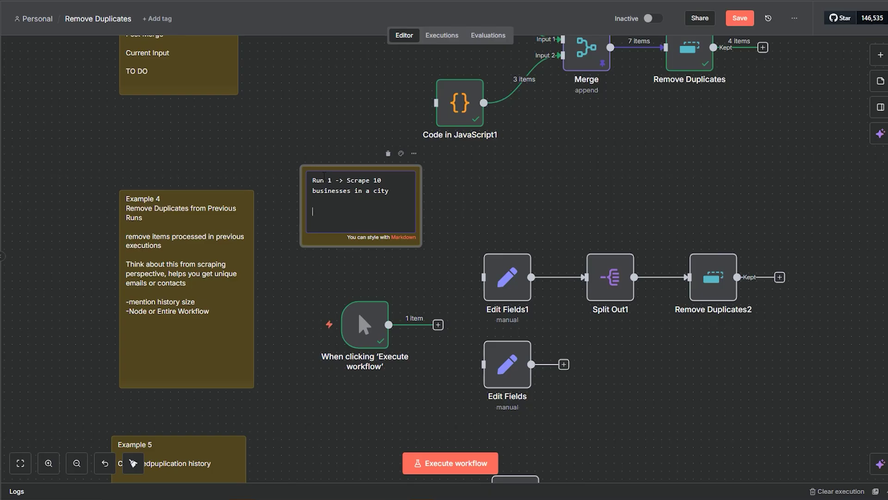
type("Run 2")
type(" -> Scrap")
type("e 10 bu")
type("sinesses in a")
type(" sub")
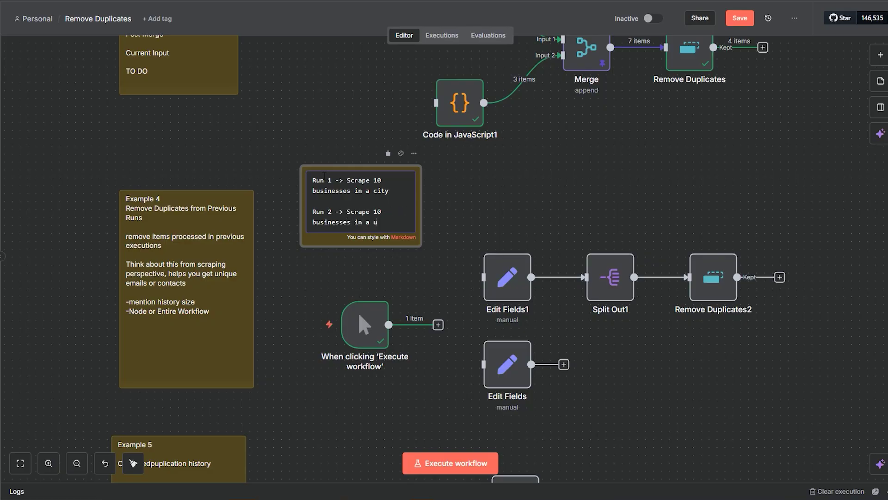
type("urb")
Enlarge the note, add the line '15 unique businesses in 2 different runs', and nudge it into place
left_click_drag(420, 246, 484, 255)
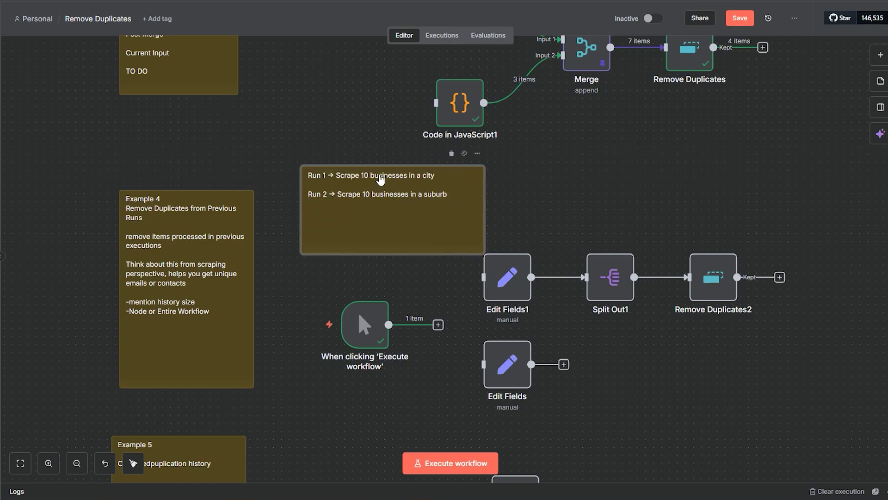
double_click(473, 226)
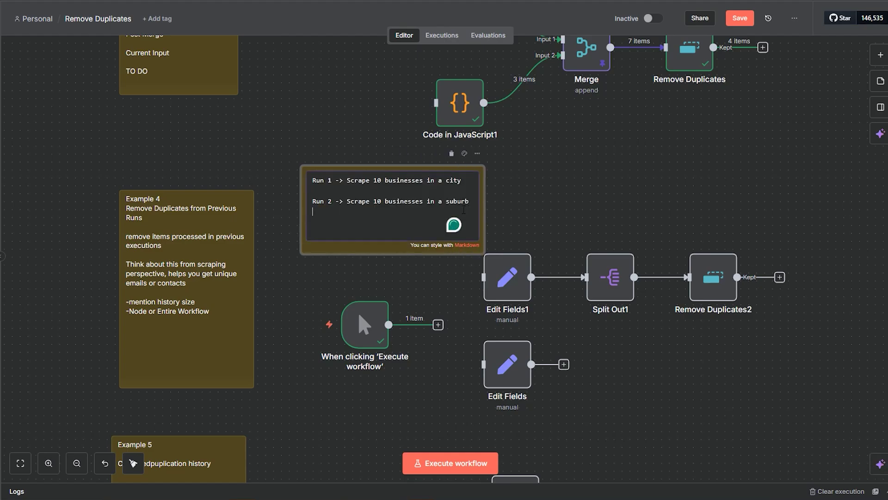
key("Return")
key("Return")
type("15 unique businesses")
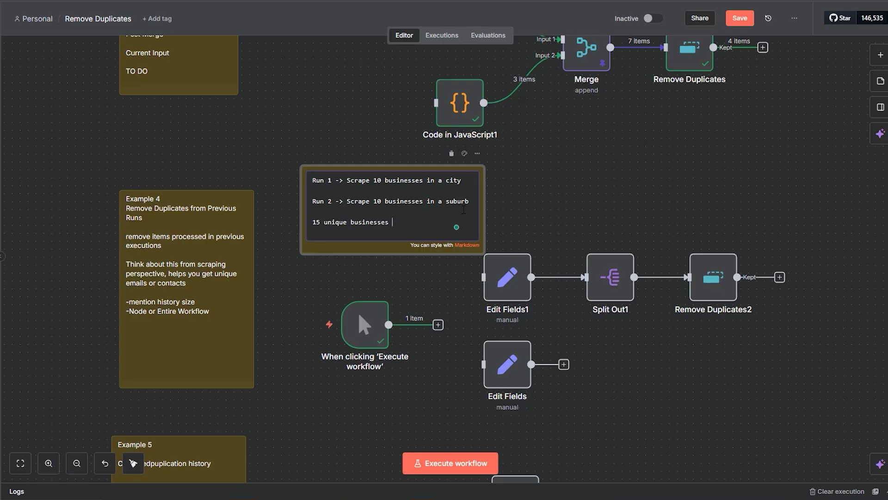
type(" in 2 different runs")
left_click(500, 210)
left_click_drag(406, 224, 386, 240)
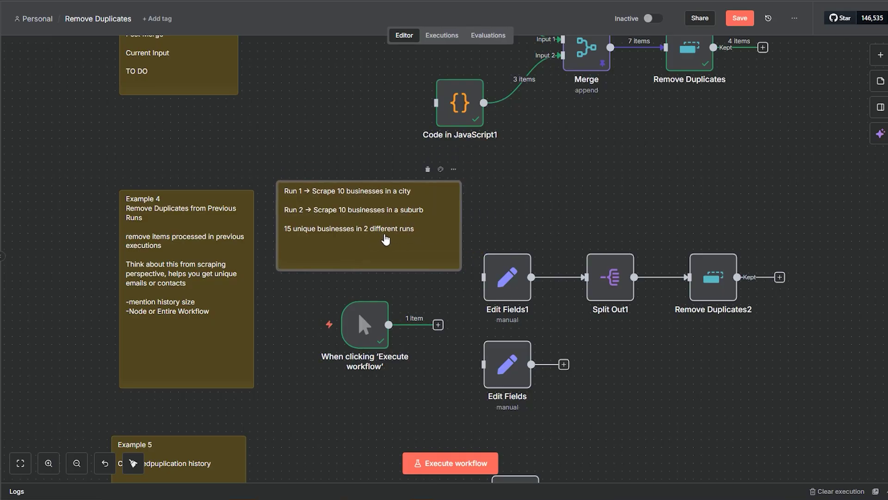
Inspect the Remove Duplicates node's settings, then return to the canvas
scroll(620, 329, "up", 5)
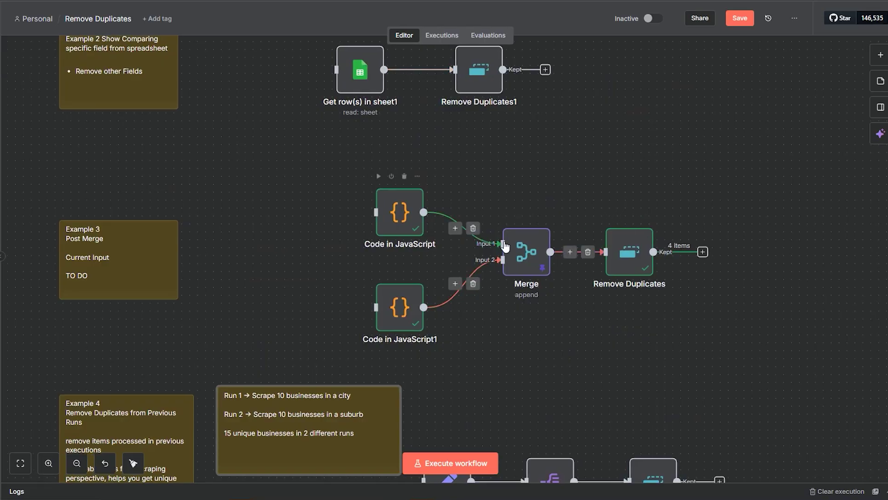
scroll(286, 245, "down", 5)
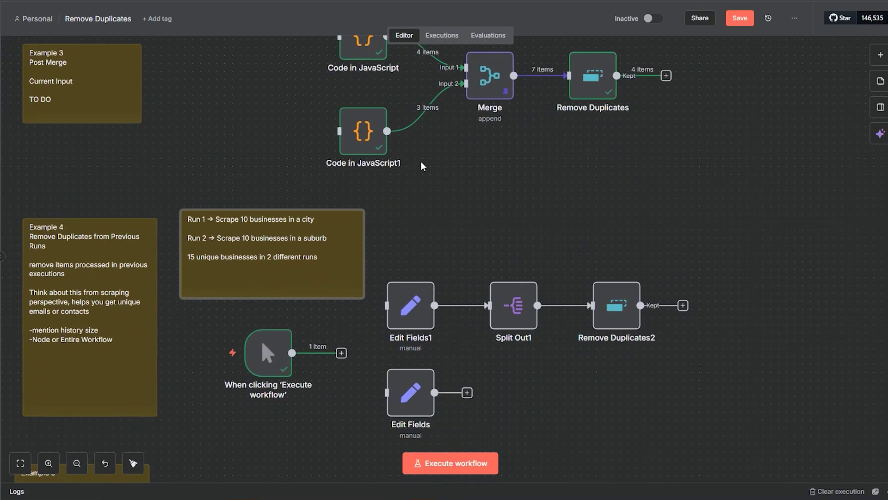
left_click(583, 100)
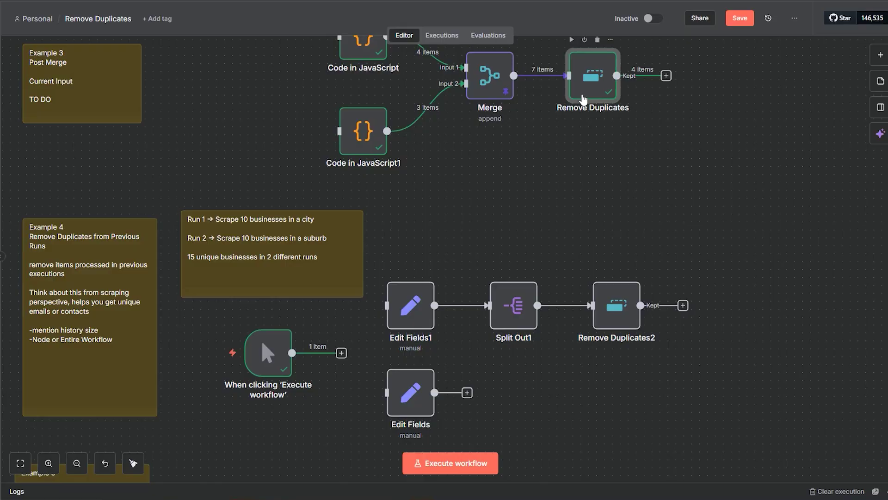
double_click(584, 100)
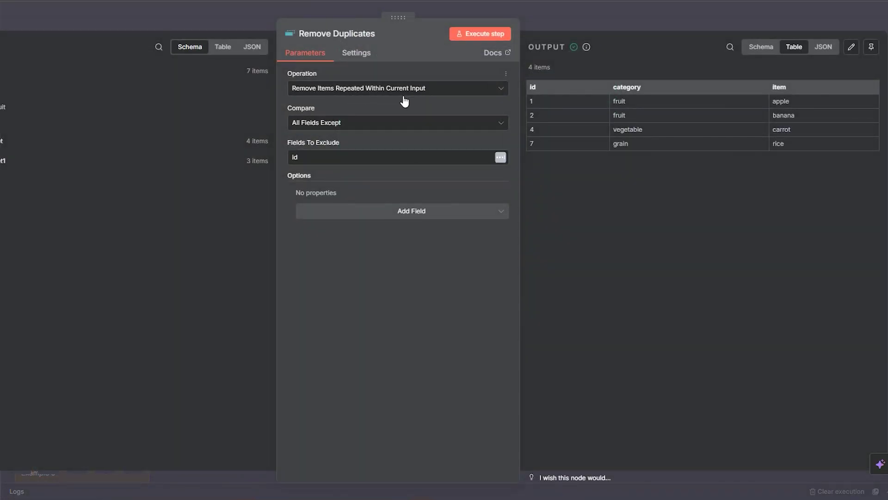
left_click(615, 26)
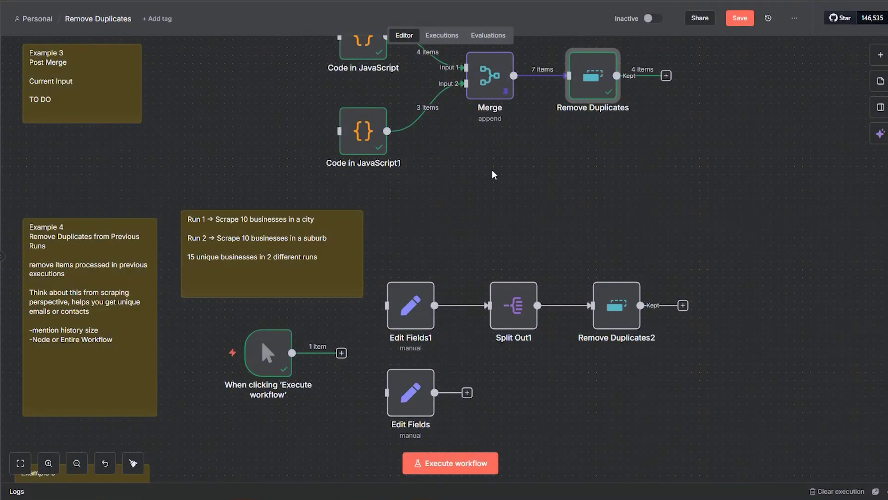
Add a sticky note beside Remove Duplicates reading 'Current Input = Specific Run'
scroll(515, 206, "up", 3)
scroll(515, 207, "right", 3)
left_click(881, 81)
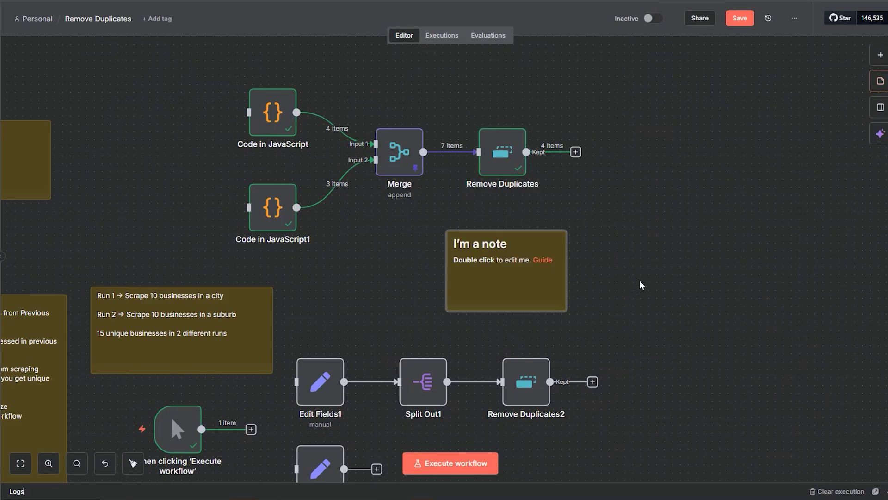
left_click_drag(533, 290, 667, 248)
double_click(666, 248)
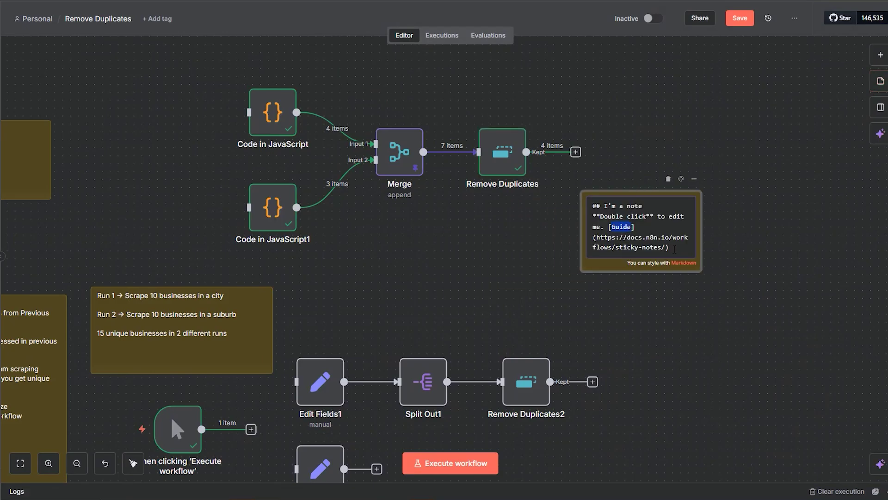
key("ctrl+a")
type("Current ")
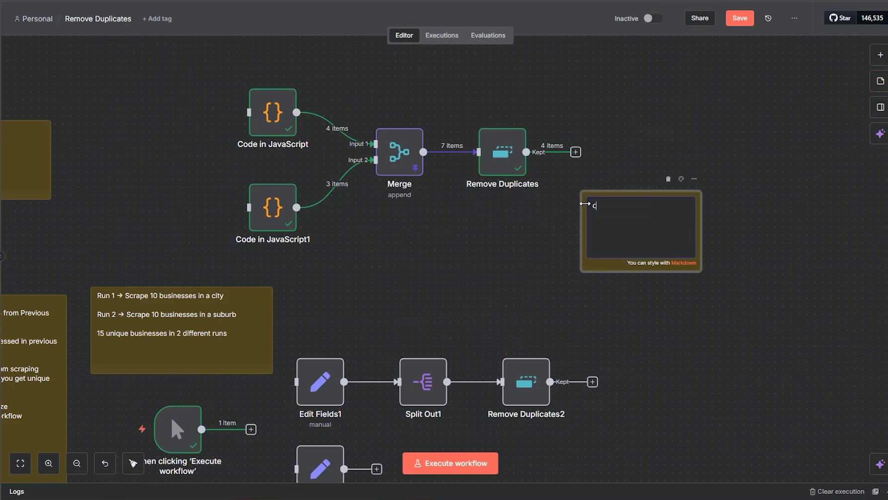
type("Input = Specific Run")
left_click(745, 350)
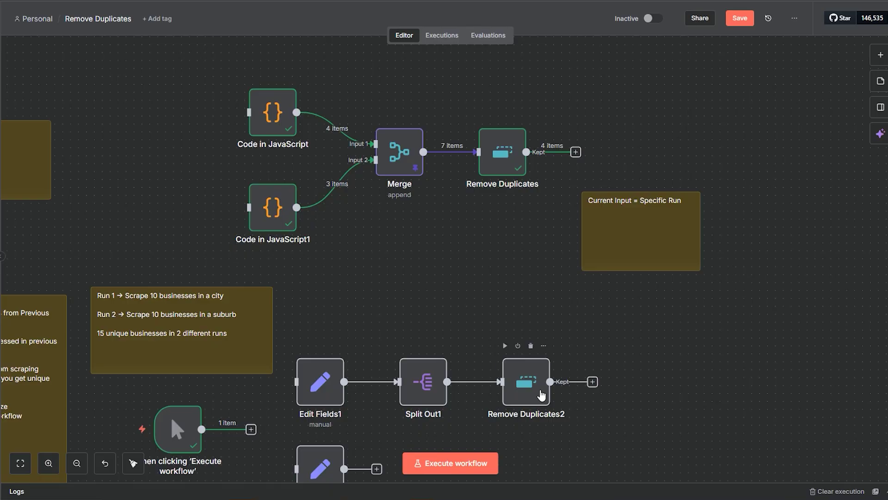
Check Remove Duplicates2, add 'Previous Exec = All Run' to the note, and shift it slightly left
double_click(541, 395)
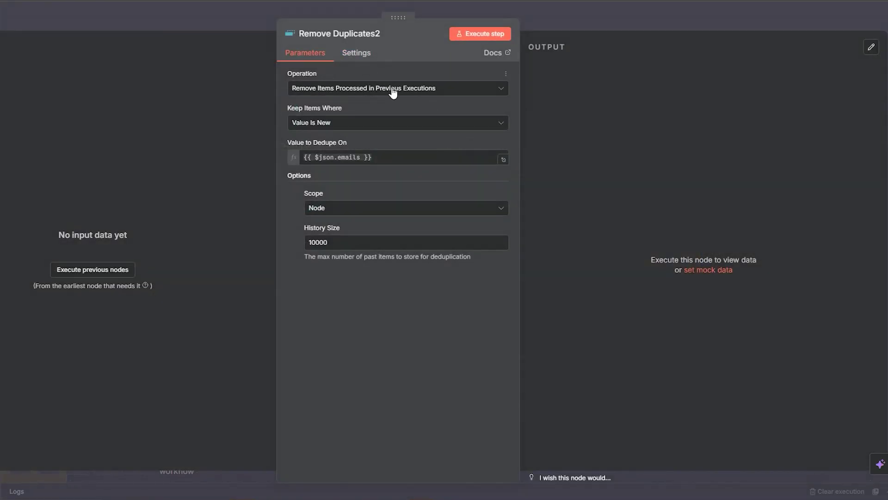
left_click(629, 28)
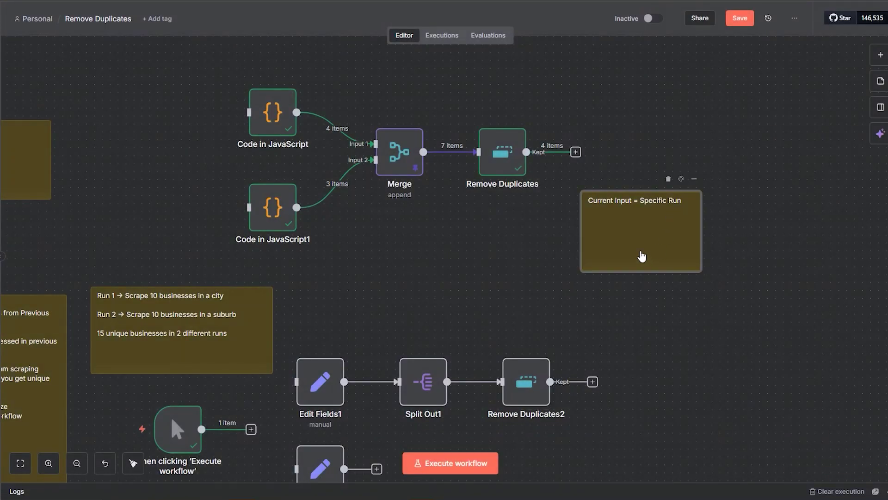
double_click(641, 256)
type("Previous Exec")
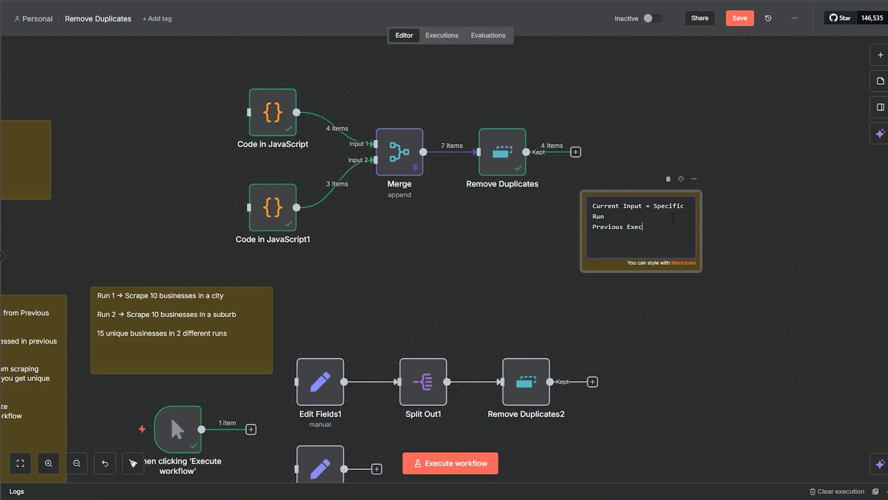
type(" = All Runs")
left_click(721, 262)
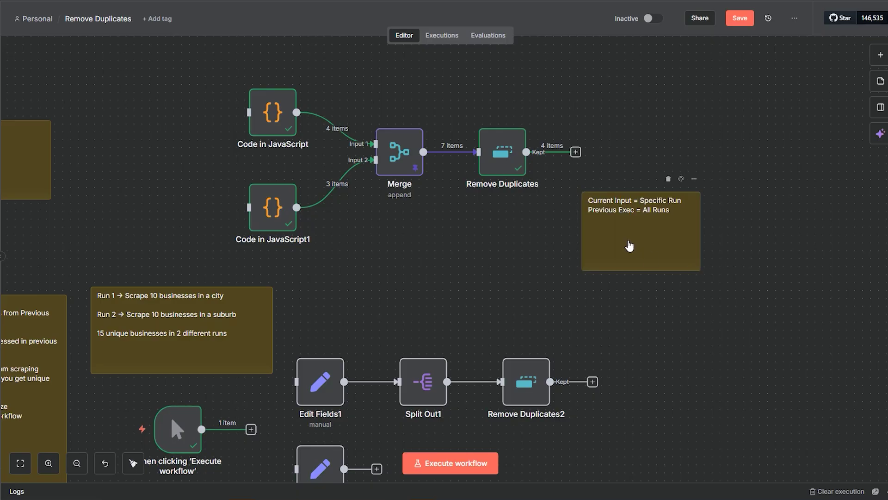
left_click_drag(309, 304, 503, 223)
left_click_drag(617, 184, 569, 208)
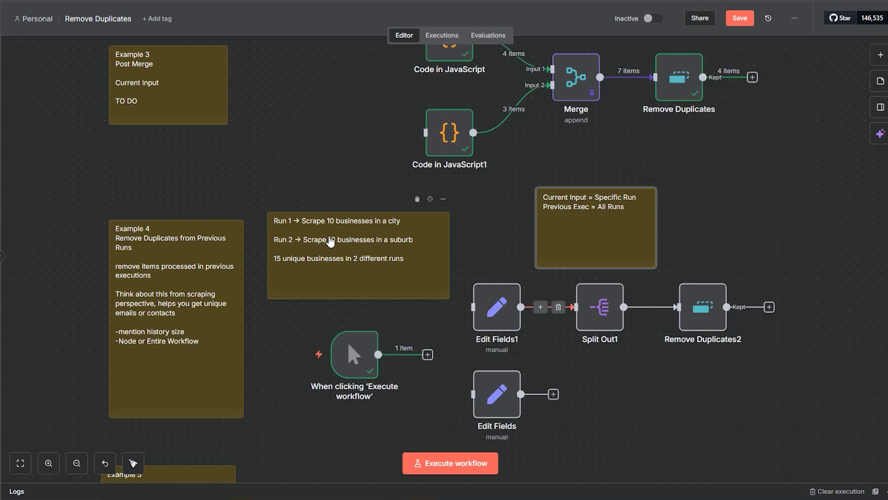
Highlight the Run 1, Run 2 and 'unique' lines in the run-scenario note
double_click(331, 241)
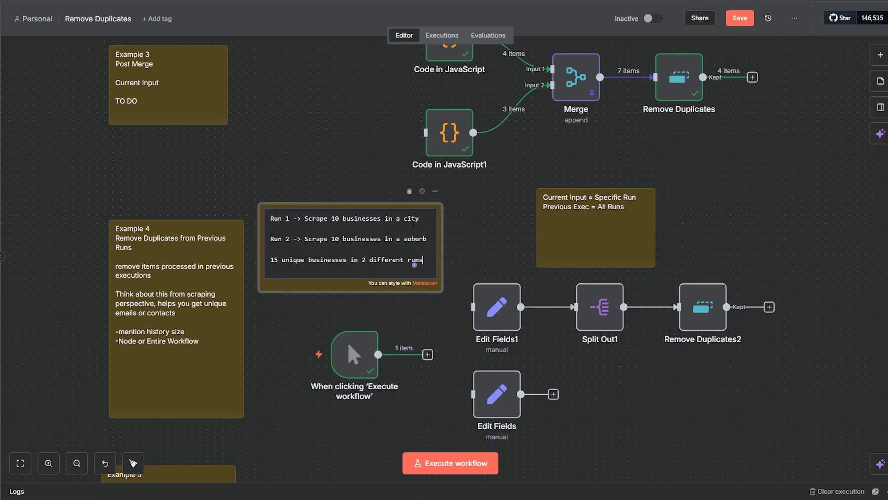
left_click_drag(420, 218, 270, 219)
left_click(384, 257)
left_click(430, 241)
left_click_drag(430, 241, 271, 238)
left_click(286, 263)
double_click(289, 260)
left_click(289, 259)
left_click(466, 261)
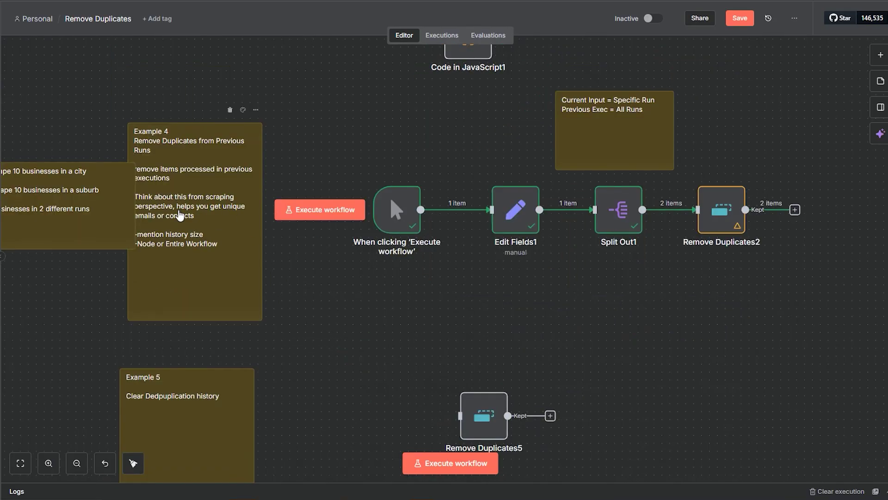
Inspect Edit Fields1 and Split Out1's two email items, then open Remove Duplicates2's settings
left_click_drag(197, 214, 205, 214)
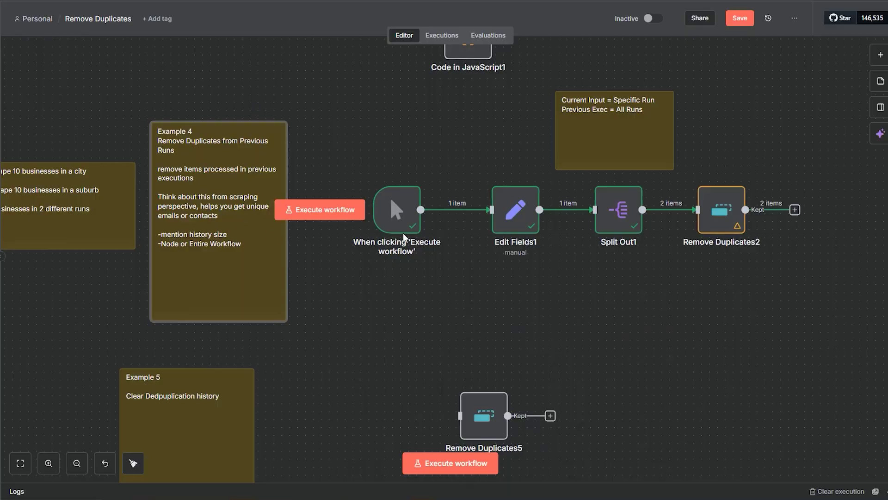
double_click(515, 226)
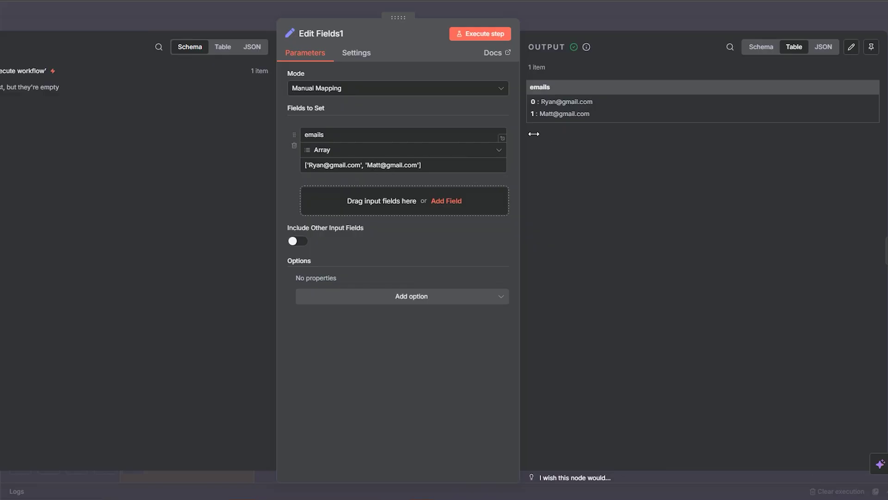
left_click(552, 18)
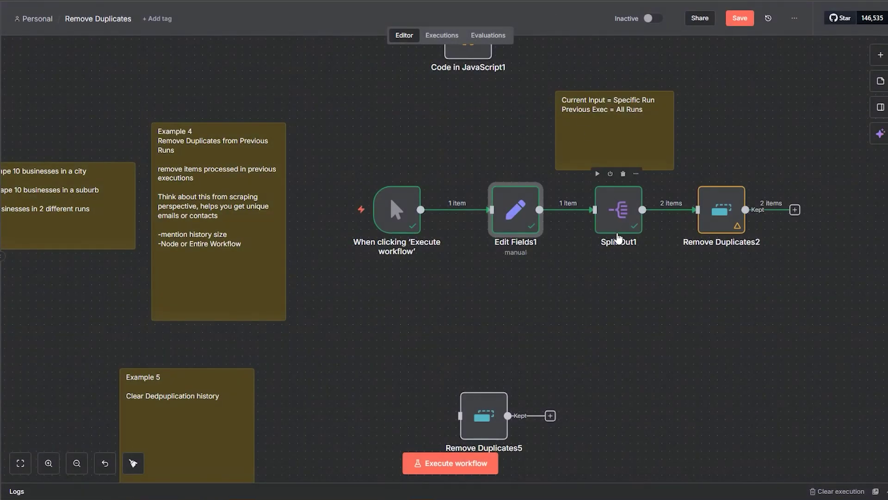
double_click(611, 227)
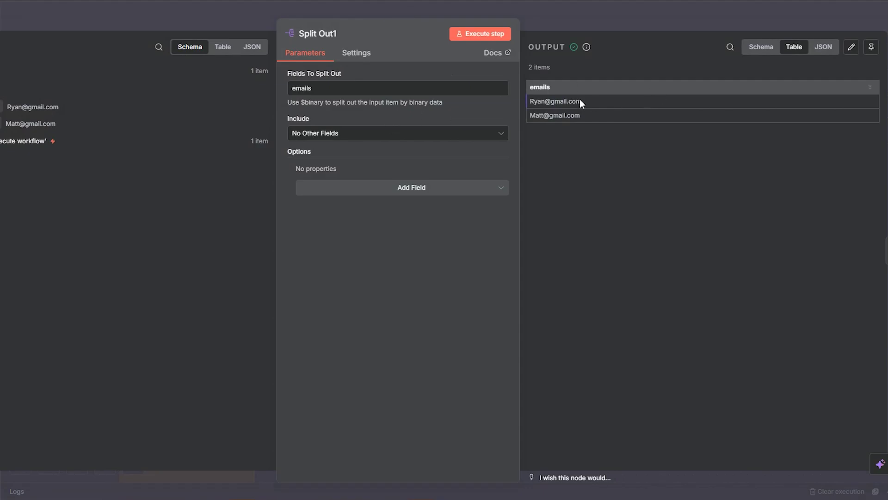
left_click(596, 19)
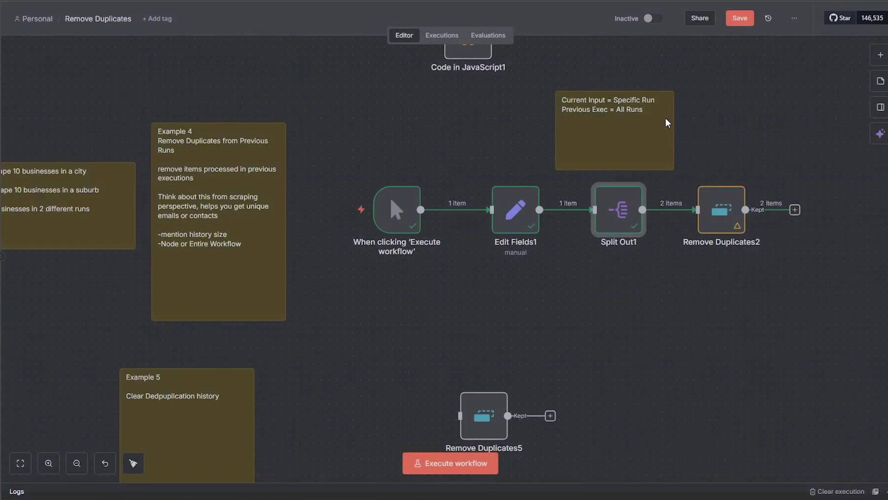
double_click(727, 208)
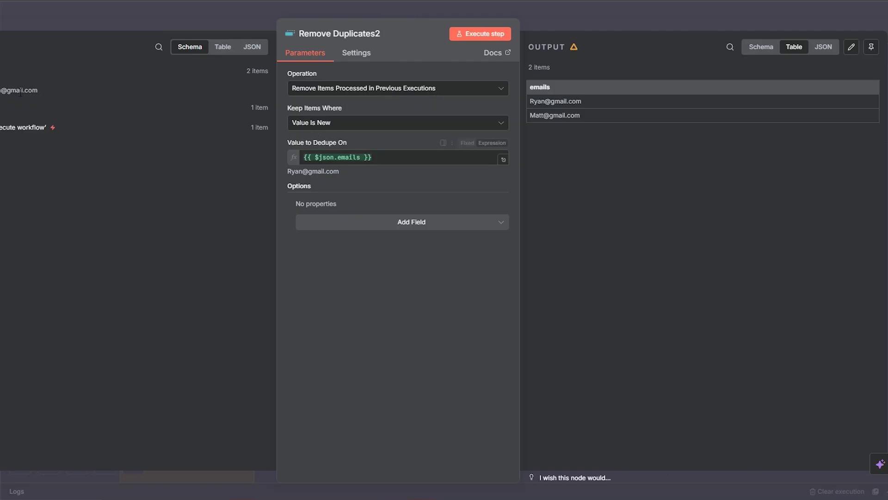
Execute Remove Duplicates2 and the whole workflow again, confirming both emails are discarded and none kept
left_click(480, 37)
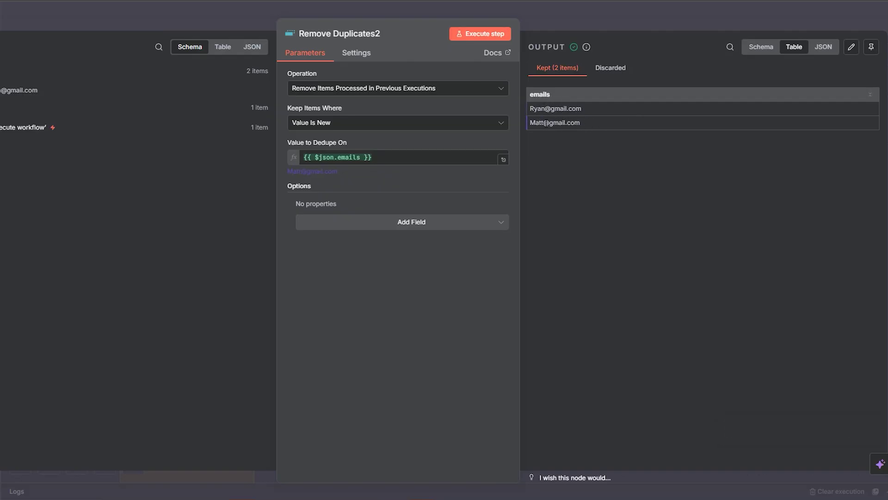
left_click(627, 17)
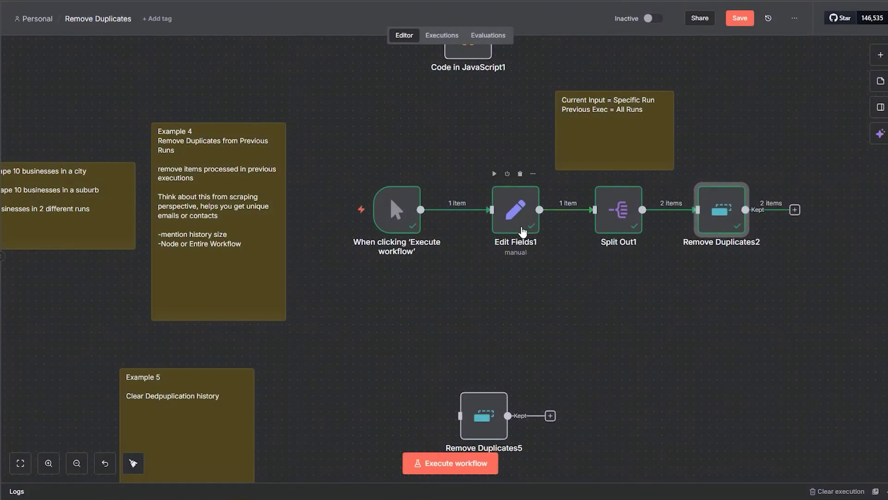
left_click(353, 214)
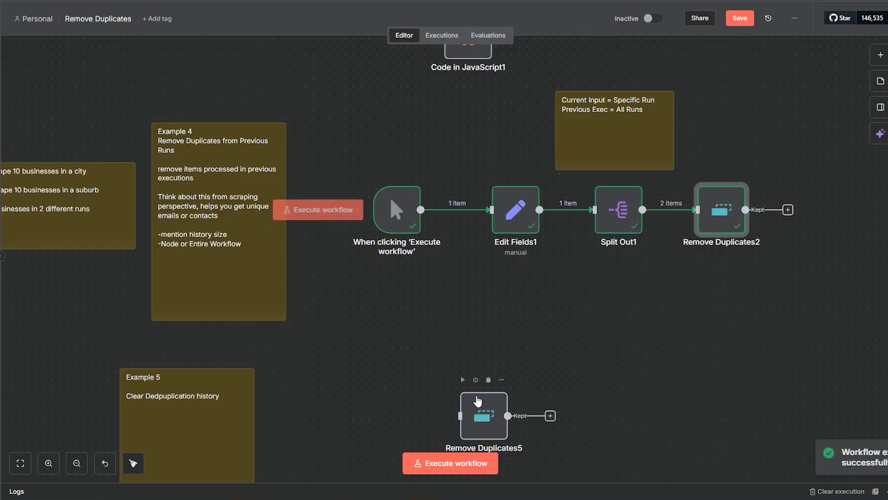
double_click(704, 229)
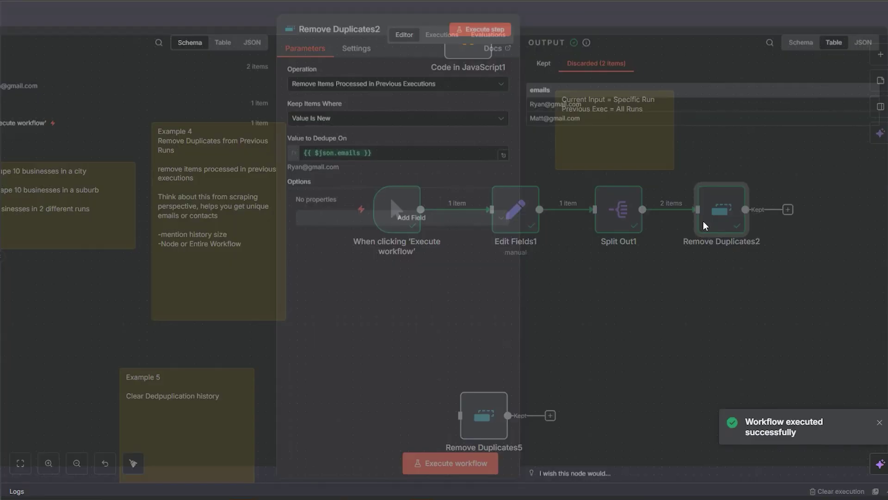
left_click_drag(587, 122, 532, 86)
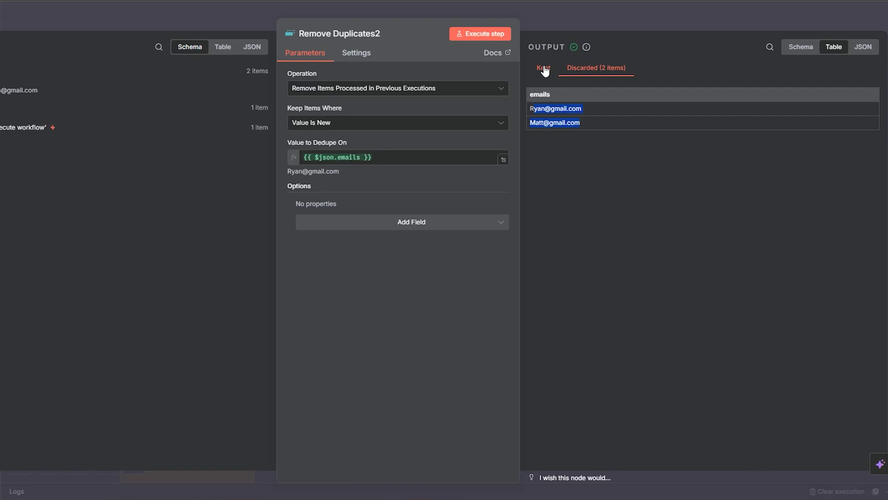
left_click(544, 68)
left_click(589, 70)
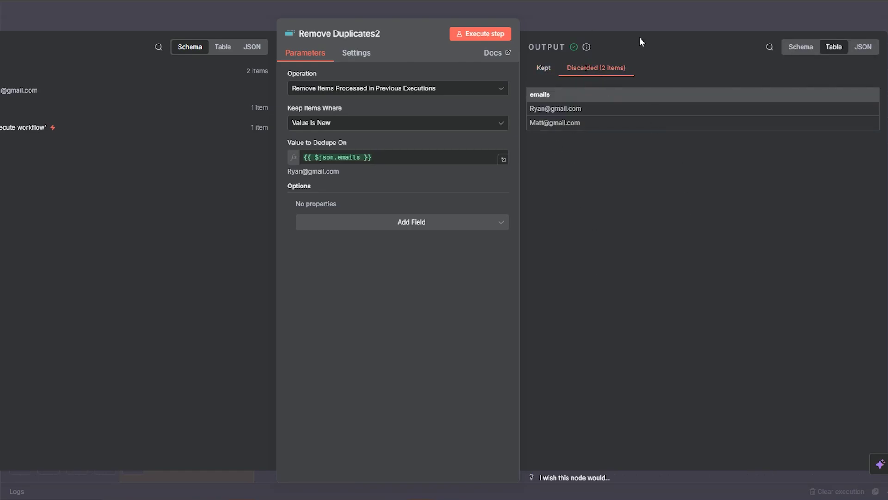
left_click(642, 10)
double_click(518, 235)
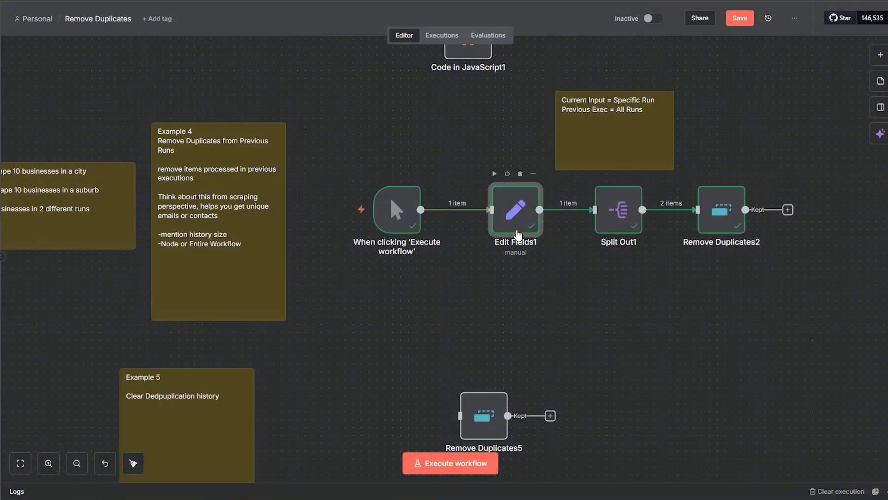
left_click(420, 165)
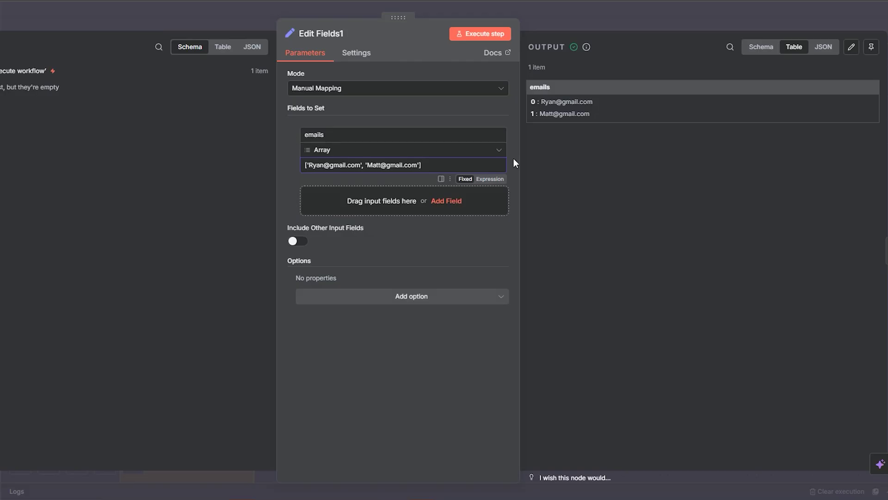
type(", '")
type("', ")
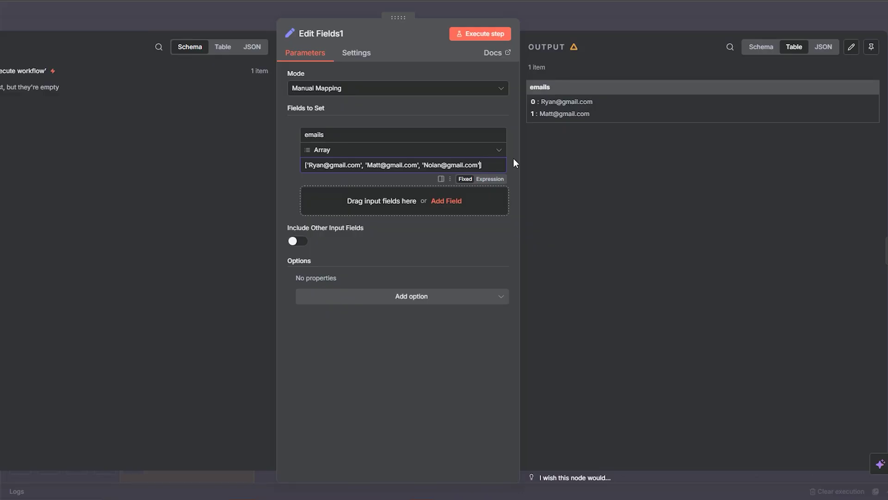
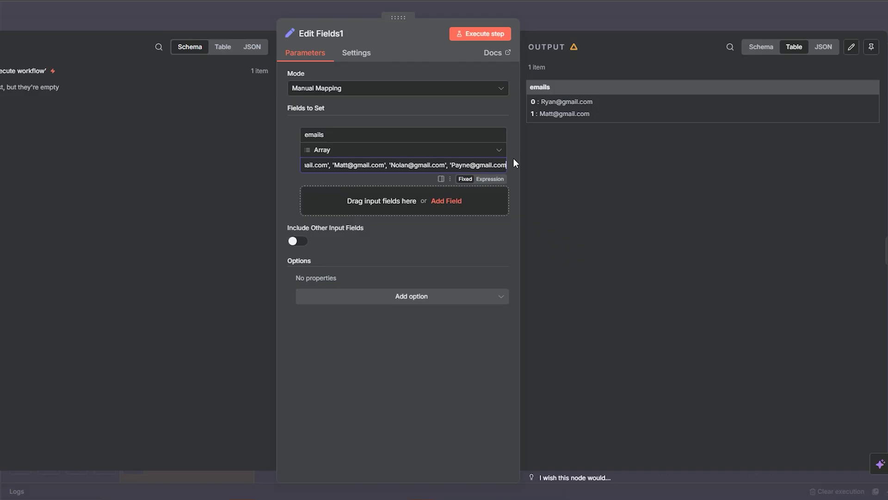
type("'")
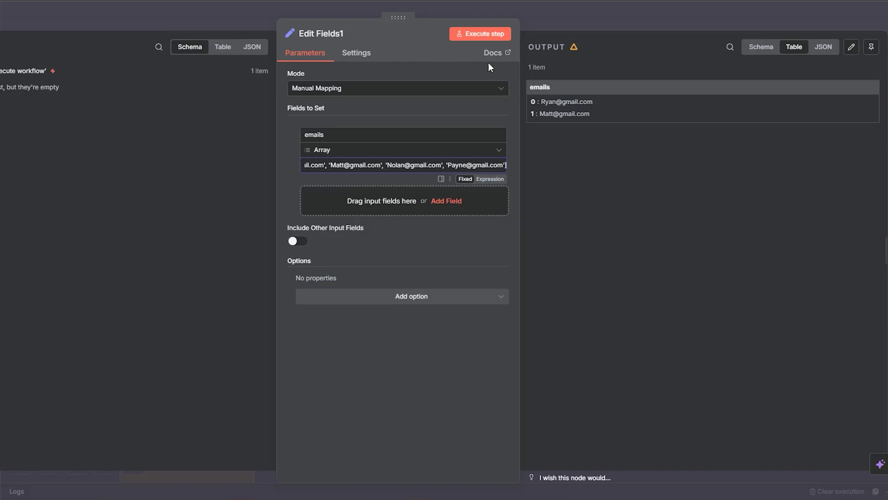
left_click(478, 34)
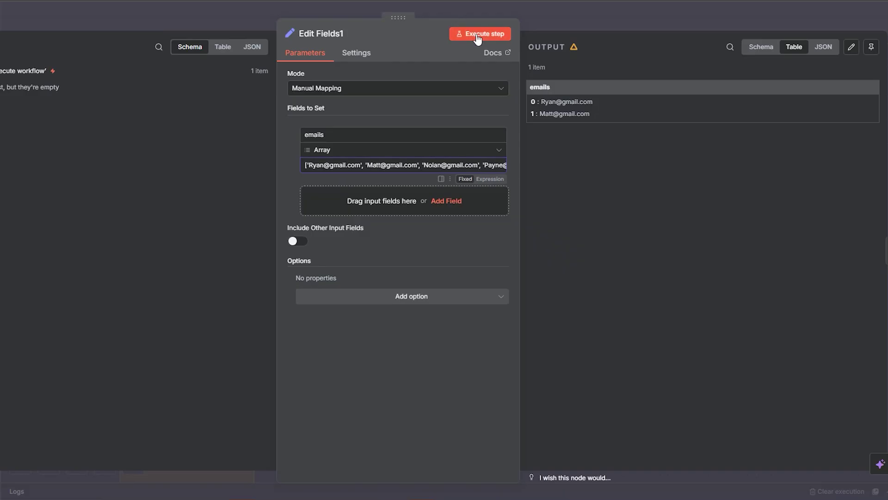
left_click(623, 29)
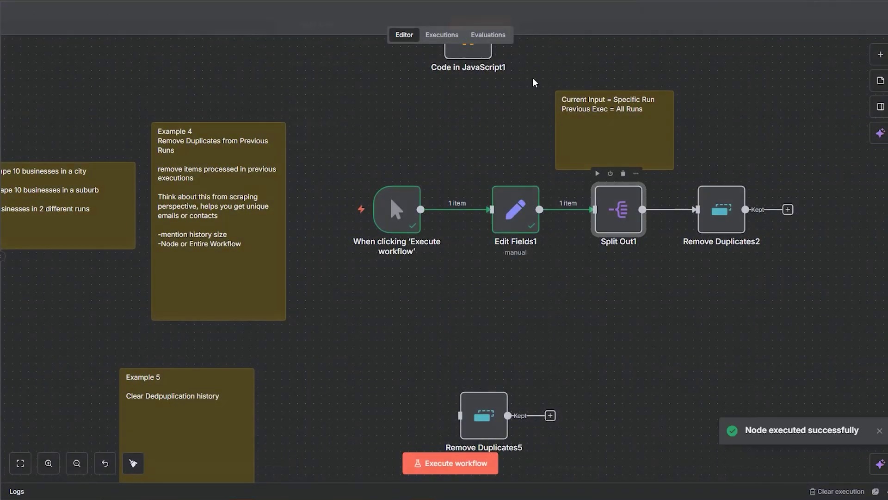
Run Split Out1 to produce four email items, then open Remove Duplicates2
double_click(622, 230)
left_click(472, 35)
left_click(597, 29)
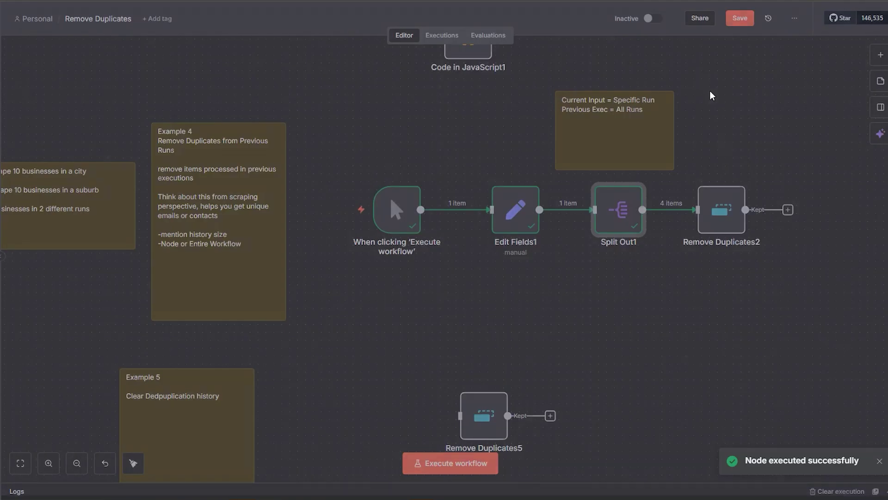
double_click(726, 201)
Execute Remove Duplicates2, keeping the two new emails and discarding the two previously seen ones
left_click(495, 32)
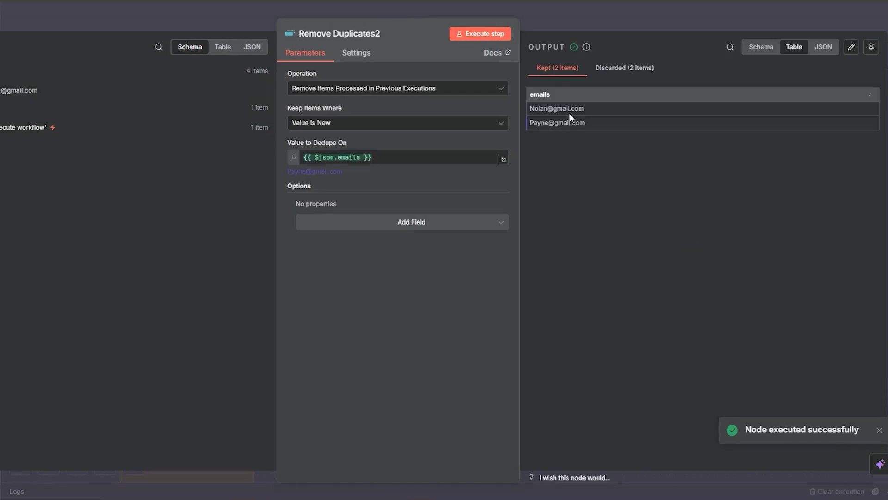
left_click(639, 67)
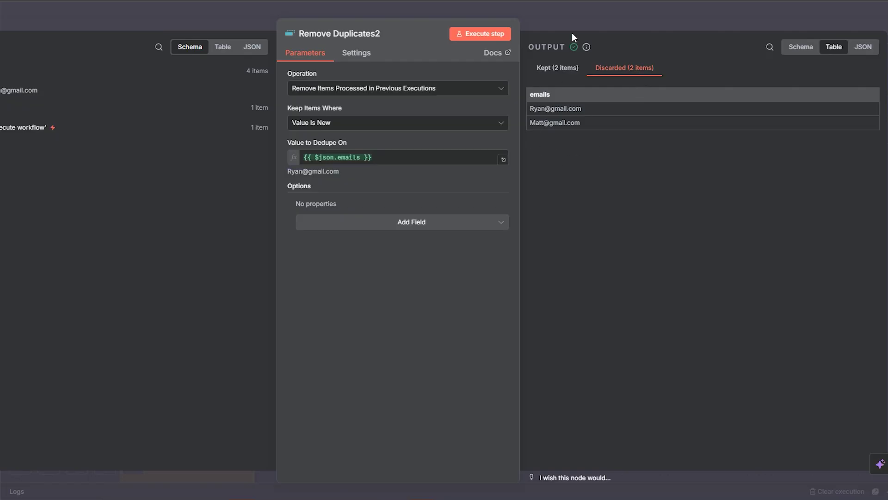
left_click(562, 18)
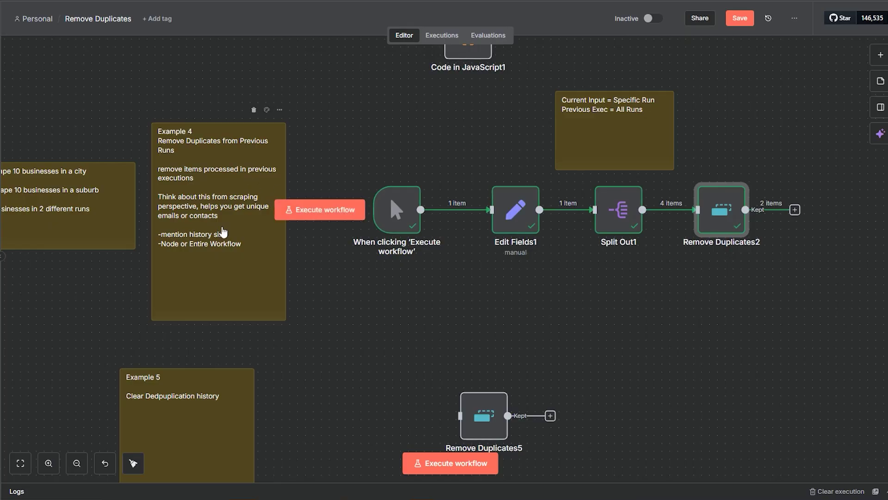
mouse_move(281, 215)
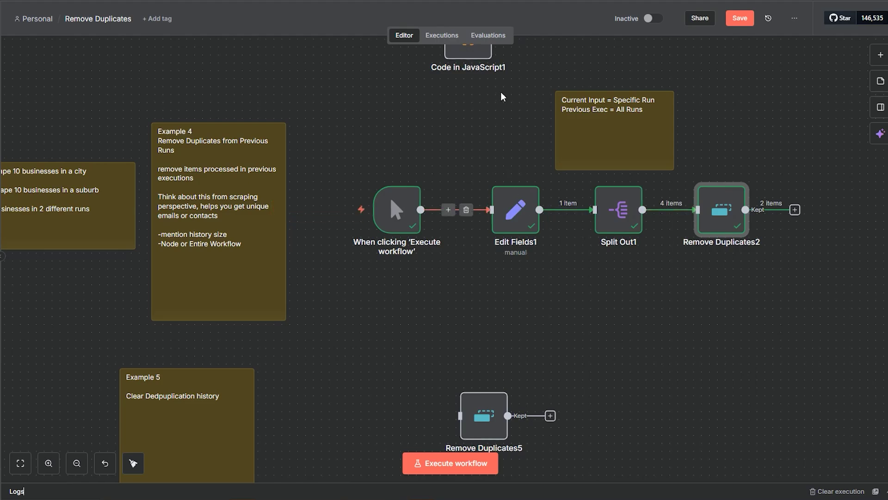
Pan down the canvas and briefly inspect the Remove Duplicates2 settings
left_click_drag(503, 96, 453, 282)
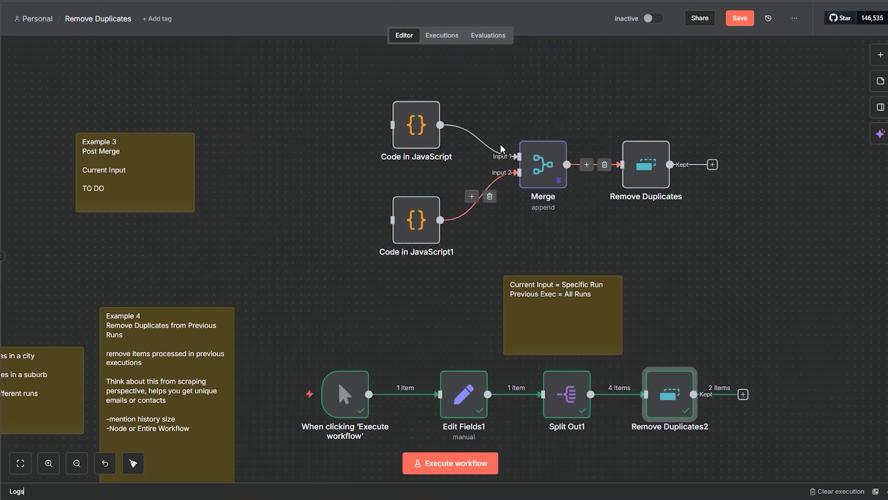
mouse_move(634, 180)
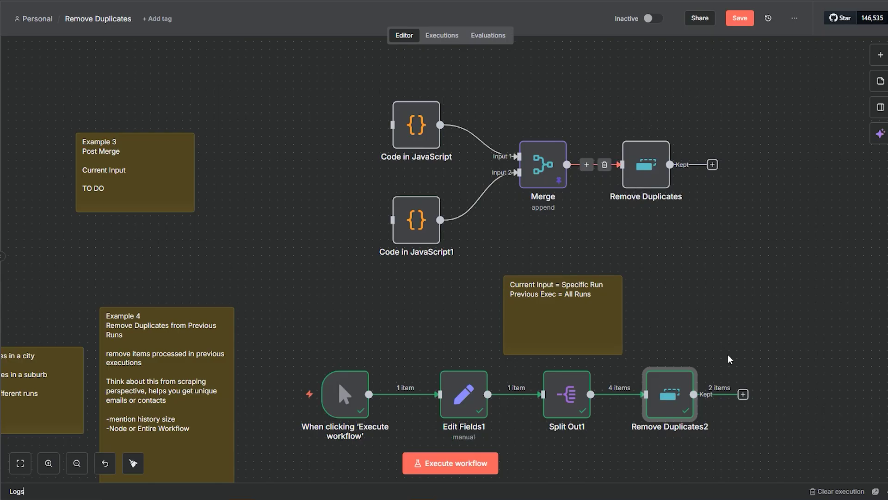
scroll(731, 356, "down", 3)
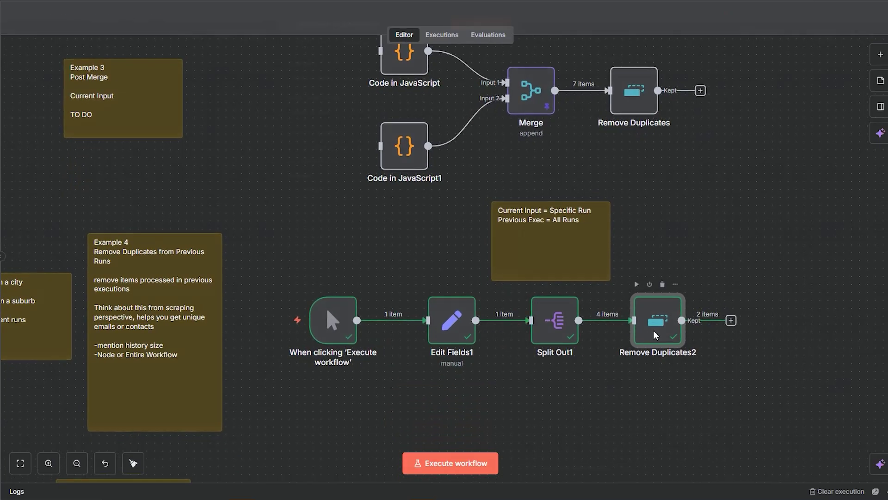
double_click(639, 342)
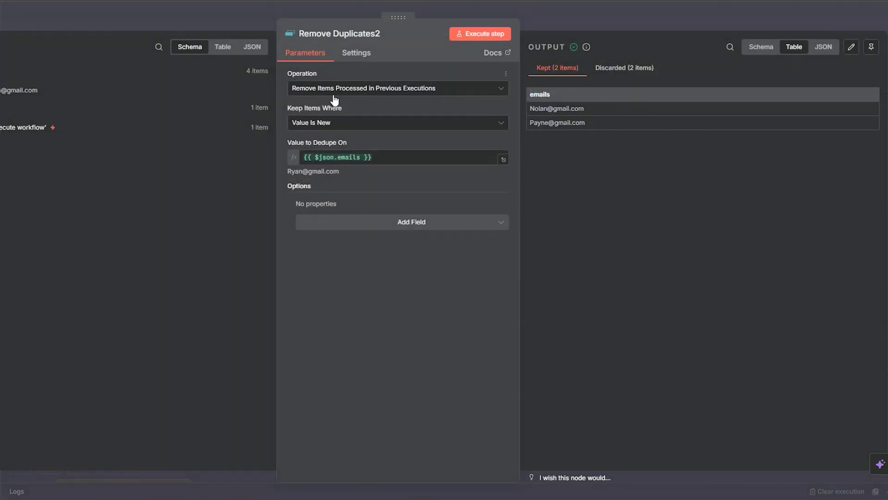
left_click(590, 10)
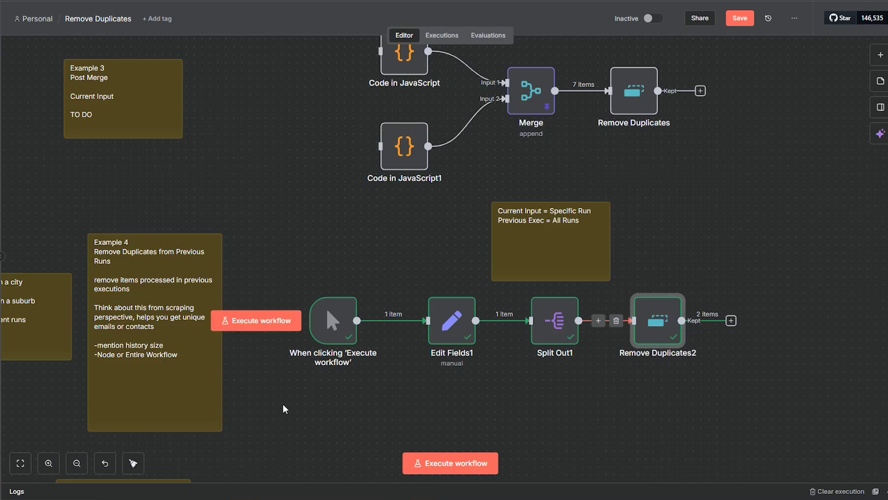
Move the Example 5 note beneath Example 4 and reopen Remove Duplicates2 showing 2 kept emails
left_click_drag(283, 390, 465, 190)
left_click_drag(279, 351, 309, 350)
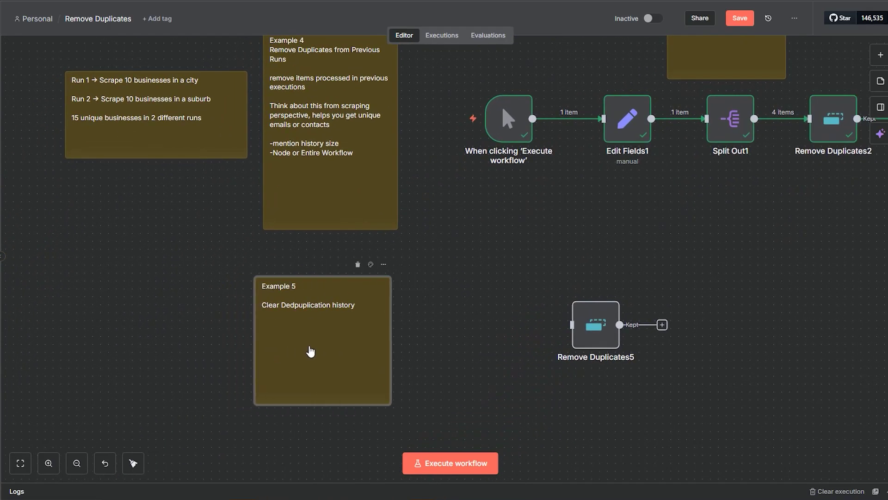
left_click(586, 242)
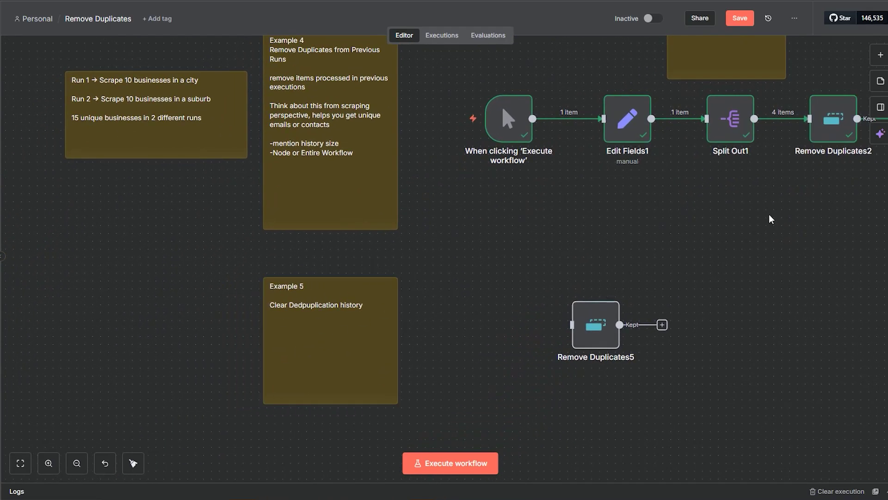
left_click_drag(776, 210, 568, 279)
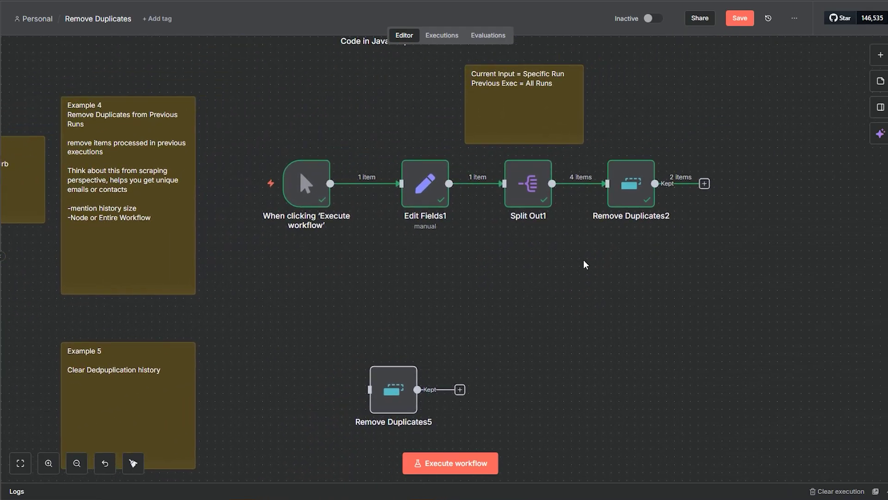
double_click(625, 200)
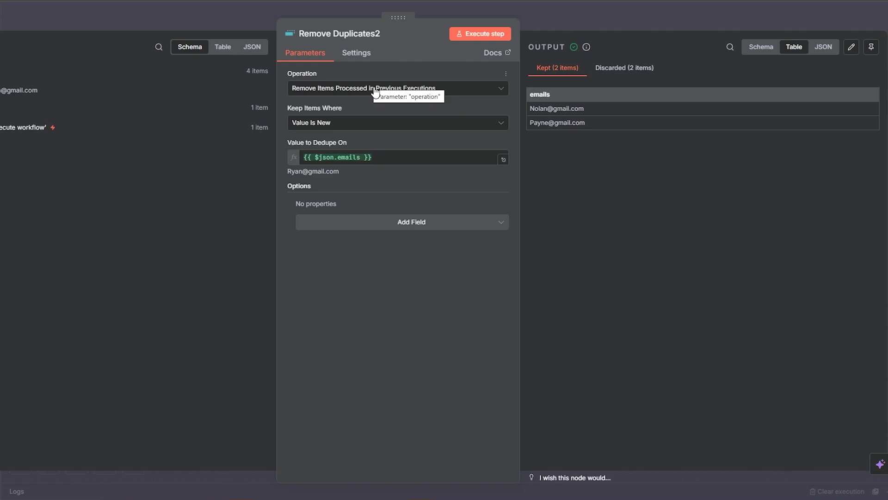
Wipe Remove Duplicates2's stored history by running it with Clear Deduplication History
left_click(356, 95)
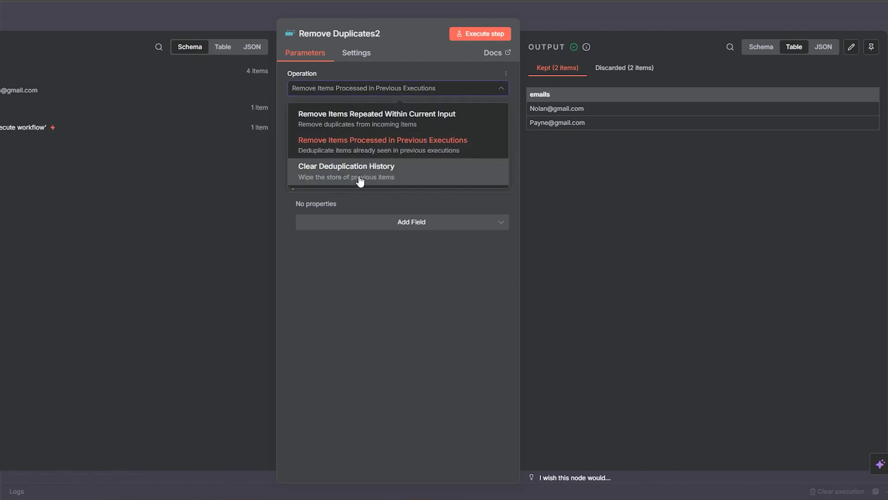
left_click(315, 184)
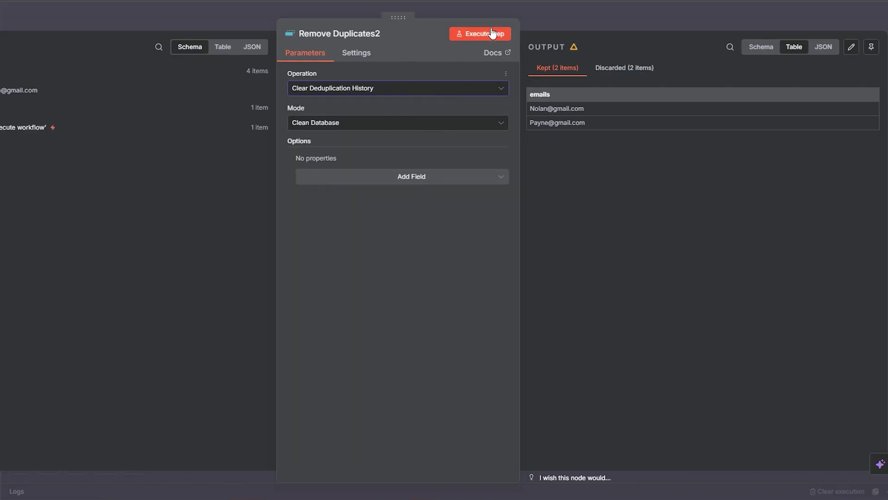
left_click(492, 34)
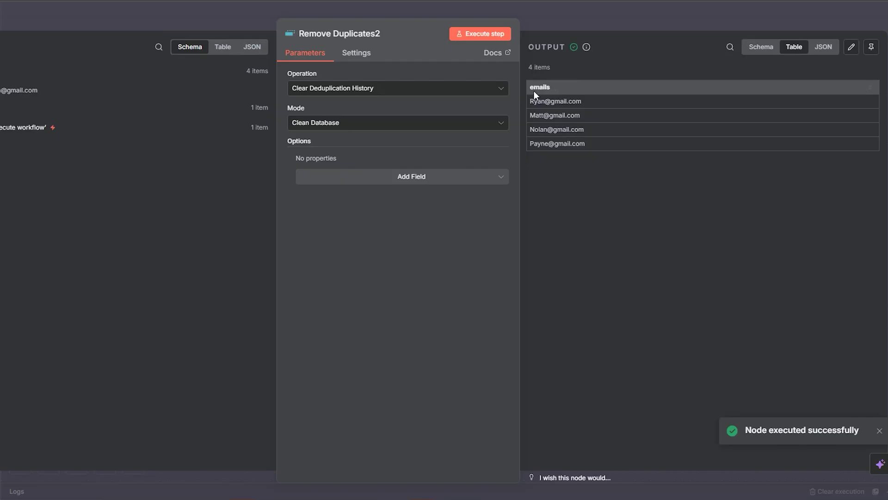
left_click(579, 25)
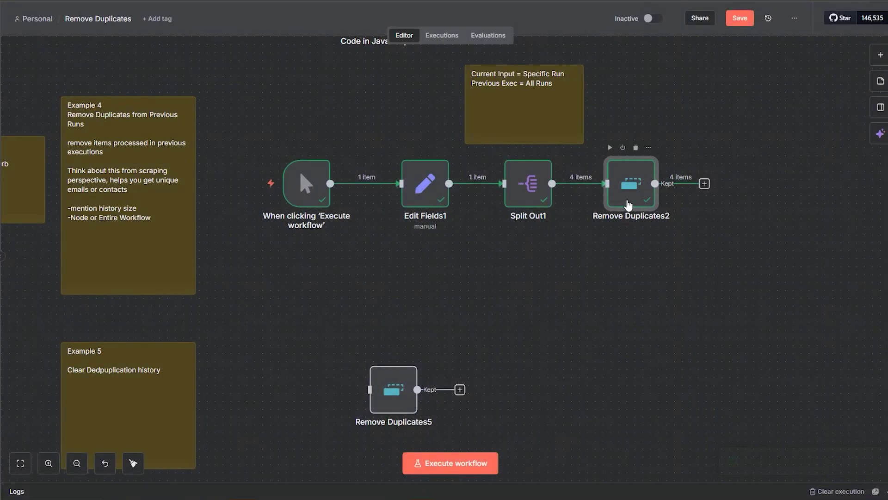
Restore Remove Items Processed in Previous Executions on the emails field and run the workflow
double_click(628, 205)
left_click(377, 88)
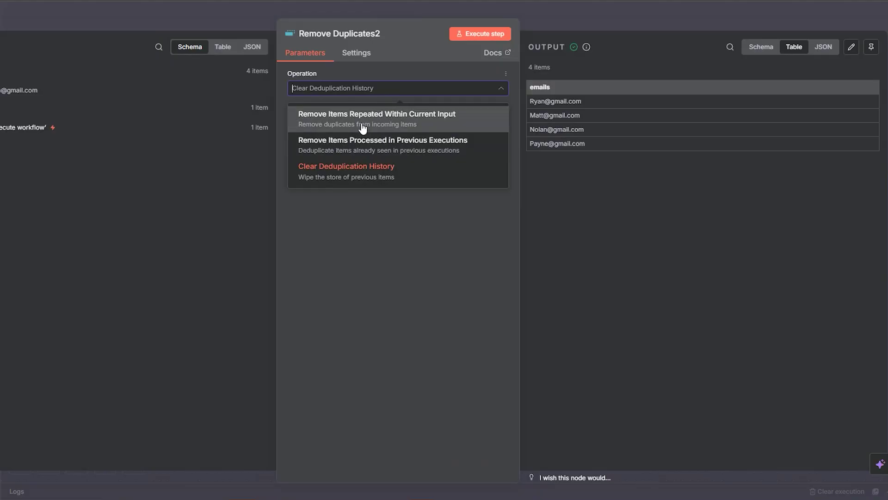
left_click(361, 145)
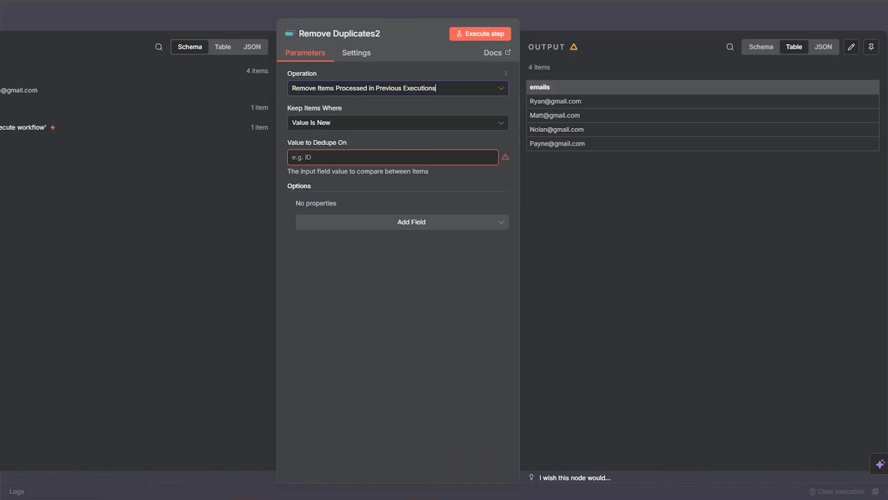
left_click_drag(9, 89, 307, 158)
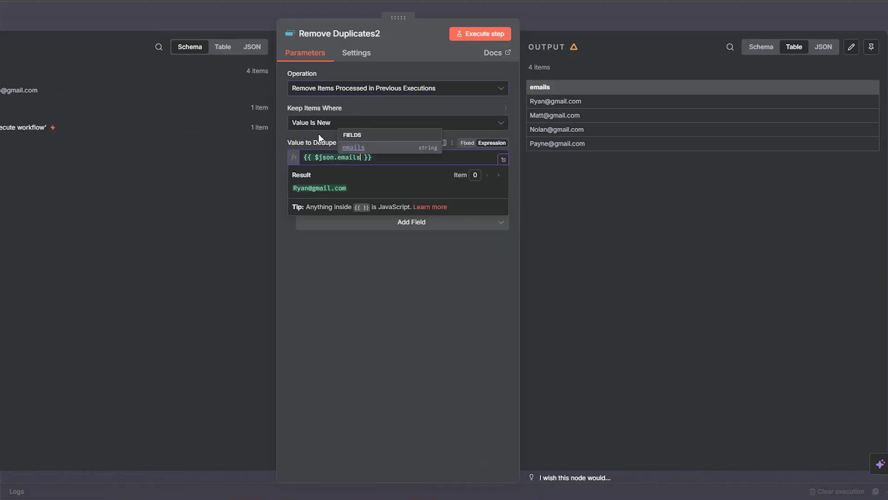
left_click(402, 307)
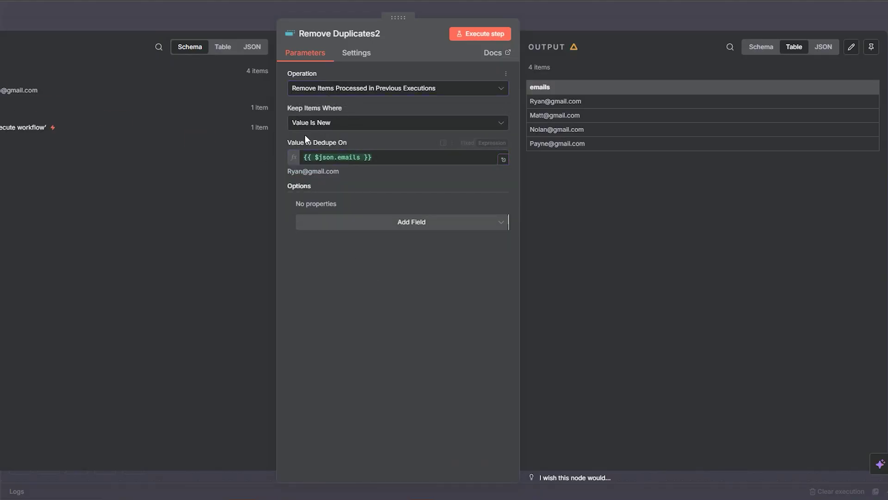
left_click(571, 23)
left_click(250, 184)
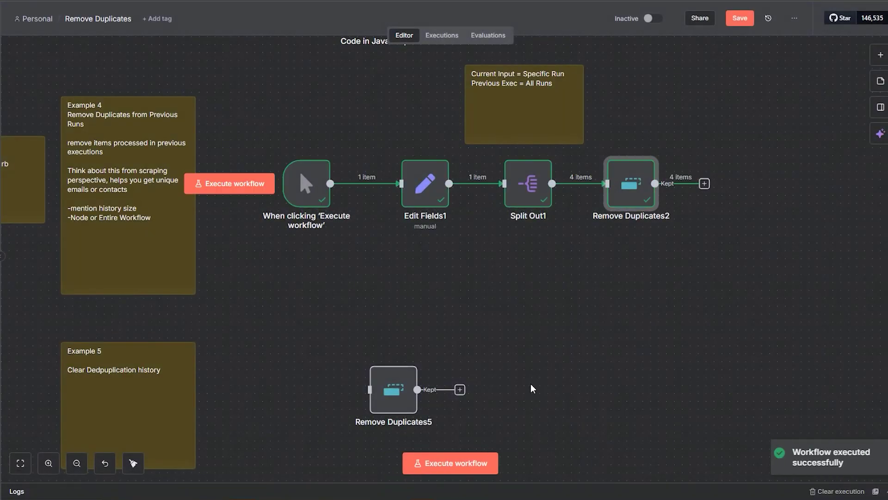
Rerun the workflow and reopen Remove Duplicates2 to see all 4 emails discarded
double_click(632, 189)
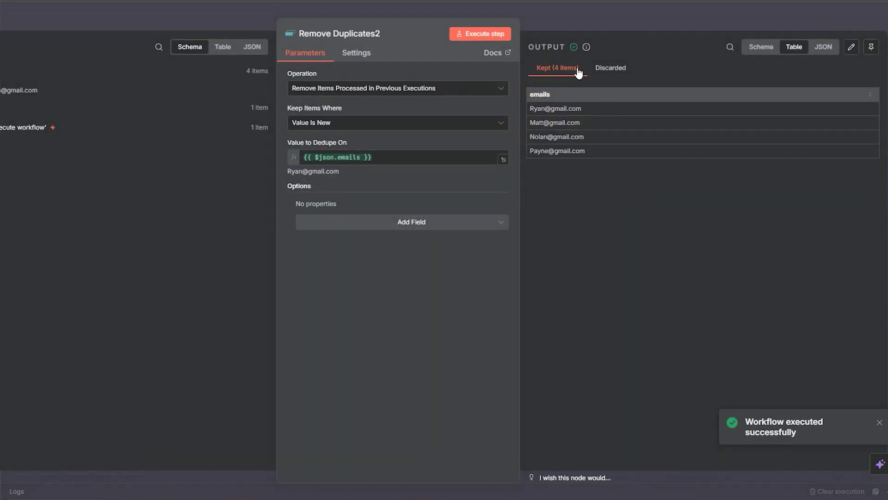
left_click(587, 26)
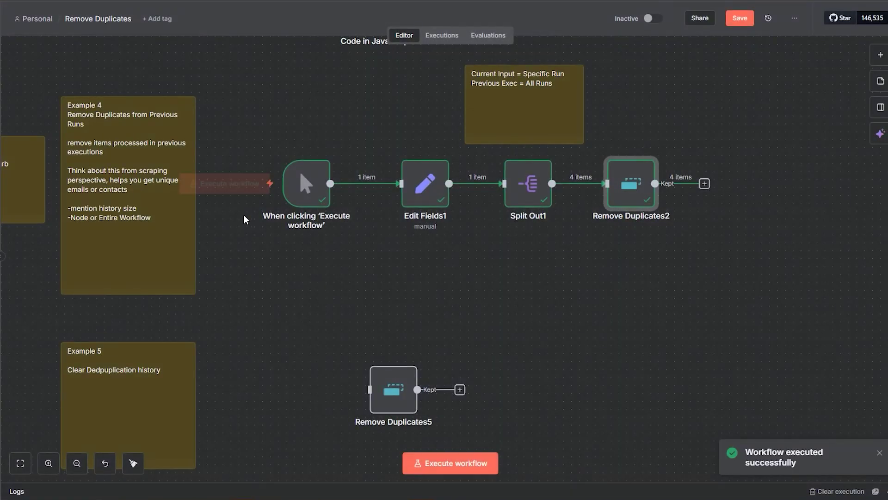
key("ctrl+Return")
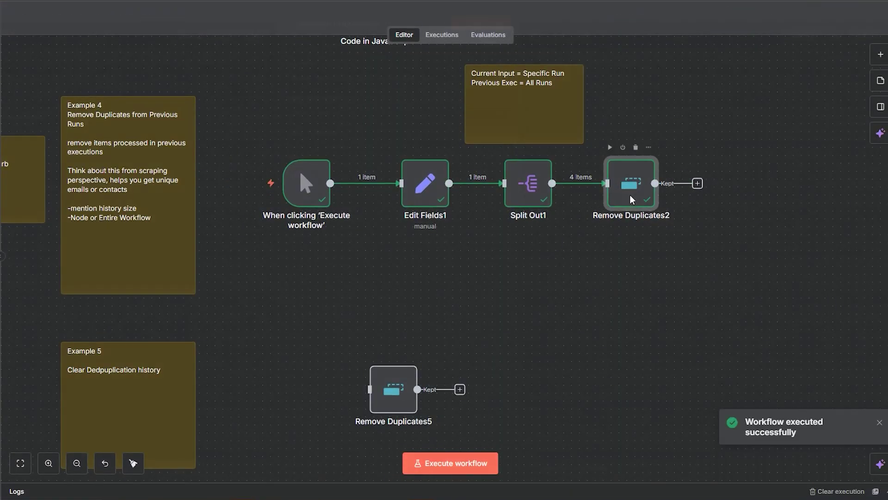
double_click(631, 184)
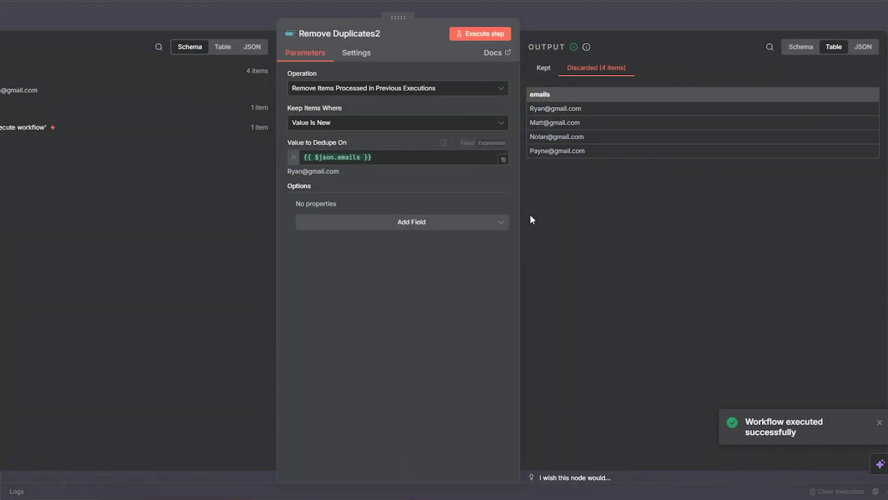
Add the Scope option to Remove Duplicates2 and bring up its choices
left_click(448, 229)
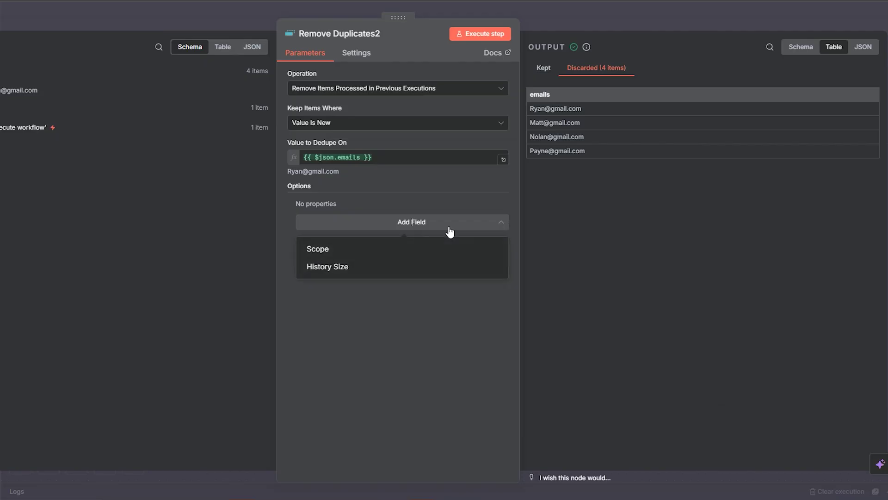
left_click(393, 252)
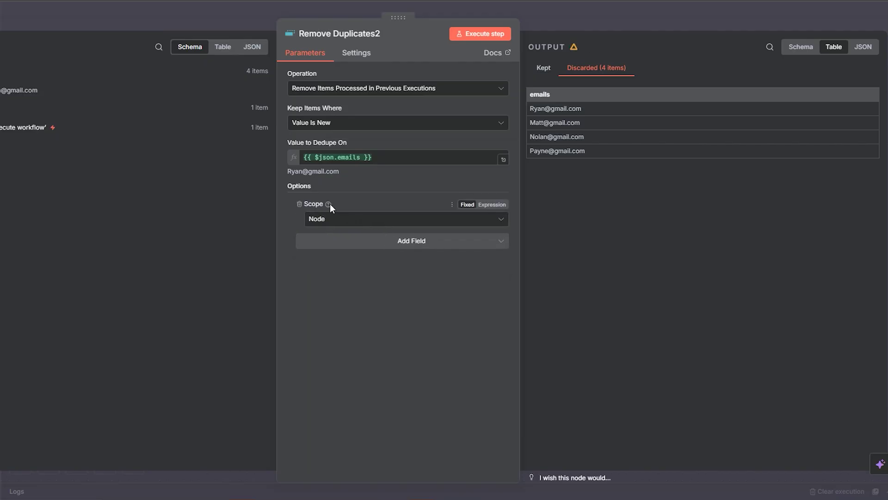
mouse_move(329, 203)
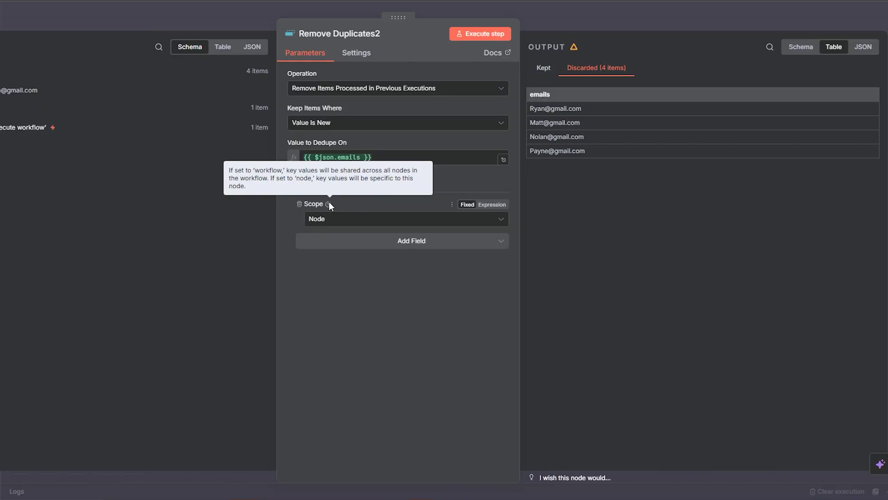
left_click(338, 220)
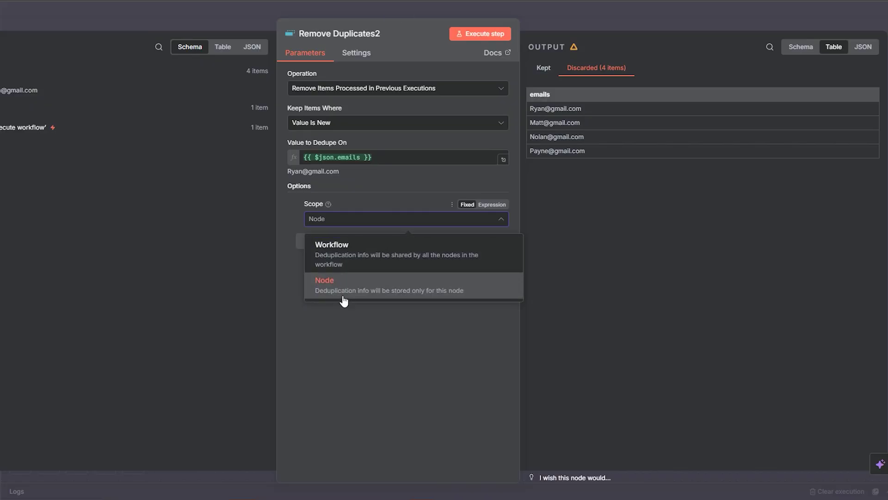
Keep Scope at Node and add the History Size option, examining its 10000 default
left_click(387, 346)
left_click(404, 238)
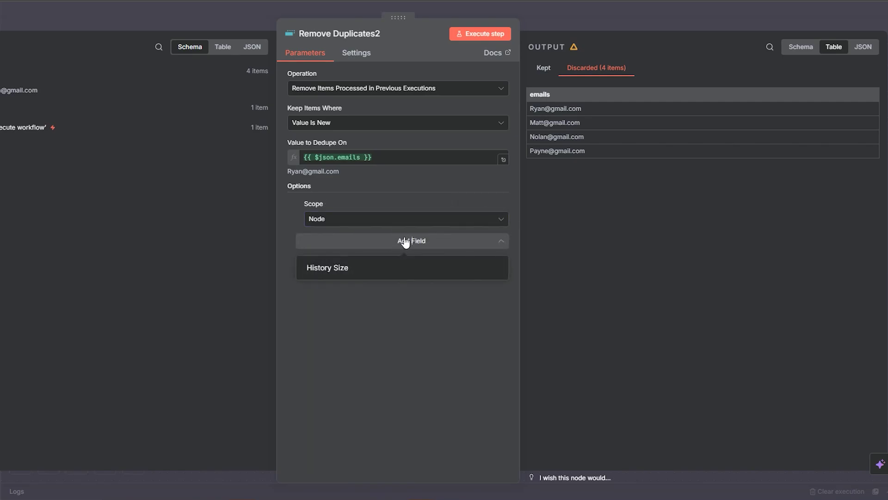
left_click(381, 267)
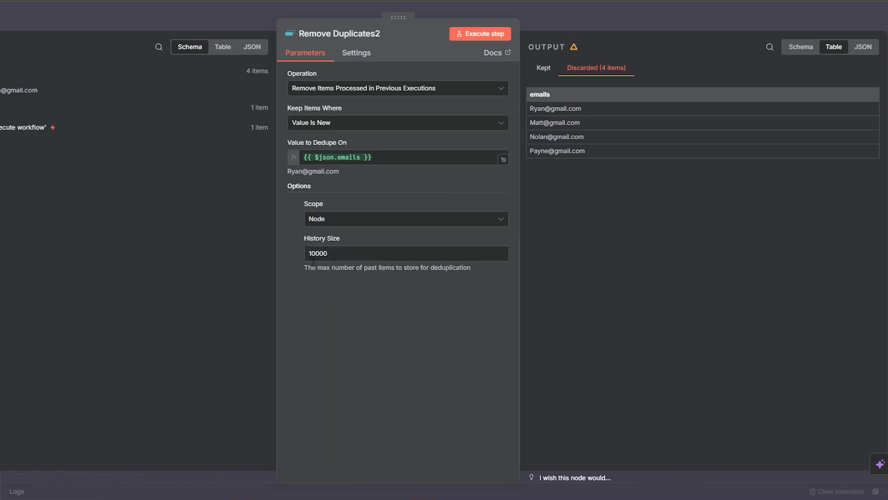
left_click_drag(304, 267, 453, 273)
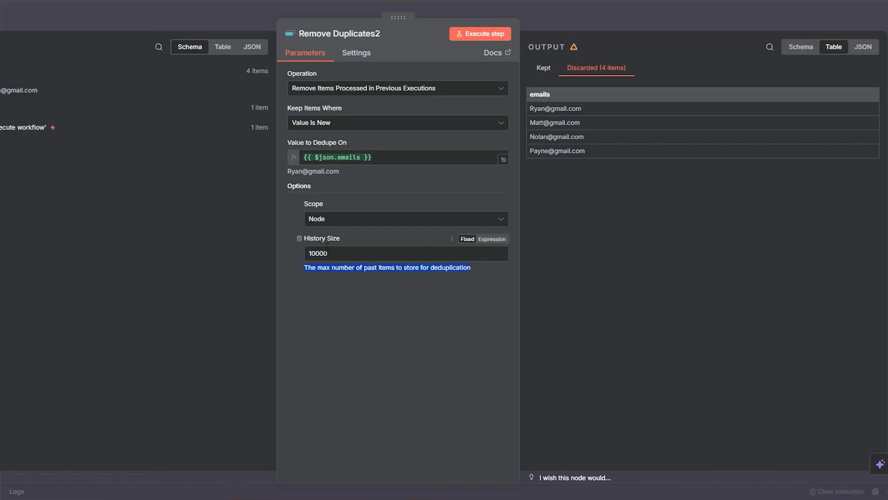
left_click_drag(333, 250, 310, 258)
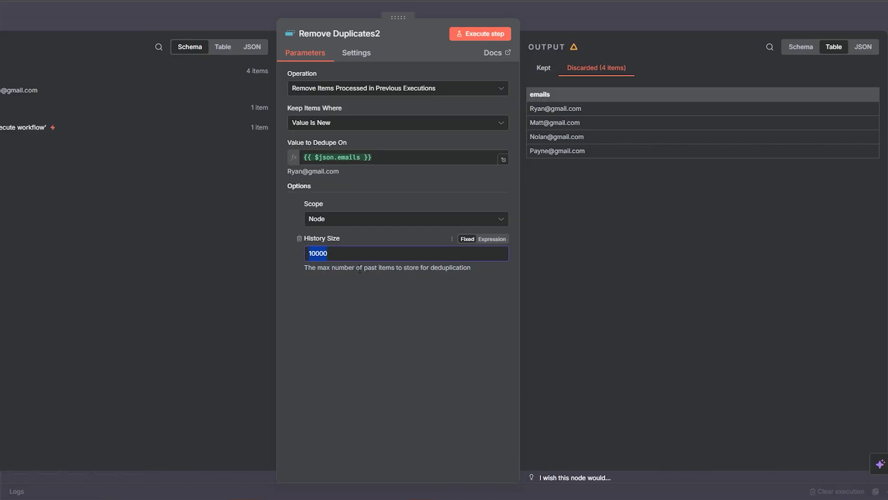
key("Right")
double_click(318, 253)
left_click(322, 280)
double_click(318, 254)
Review the Keep Items Where choices, then close Remove Duplicates2 back to the canvas
mouse_move(348, 110)
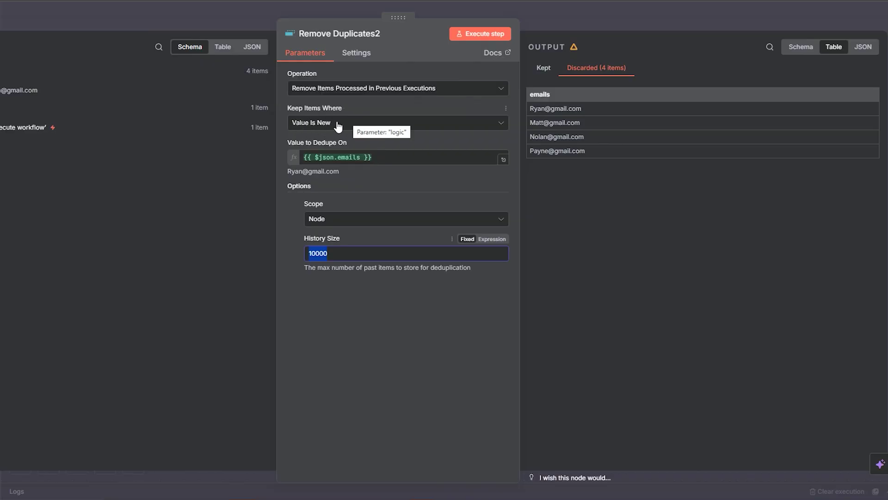
left_click(365, 124)
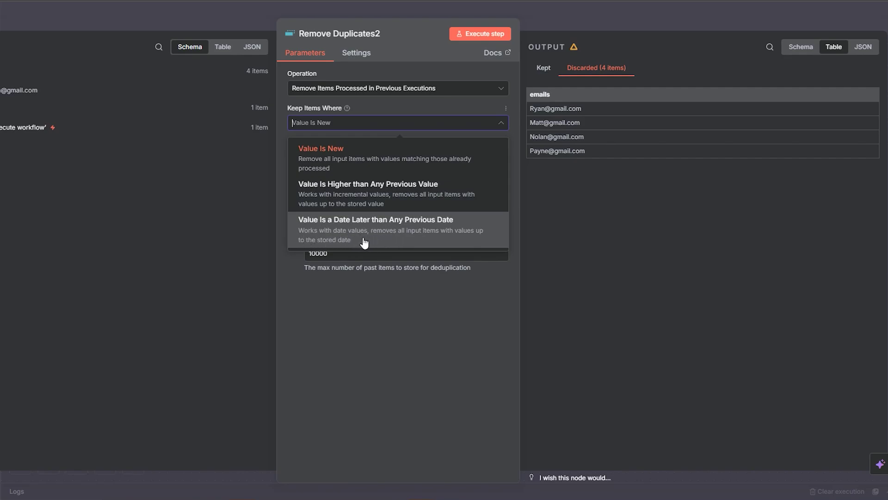
left_click(542, 19)
left_click(543, 19)
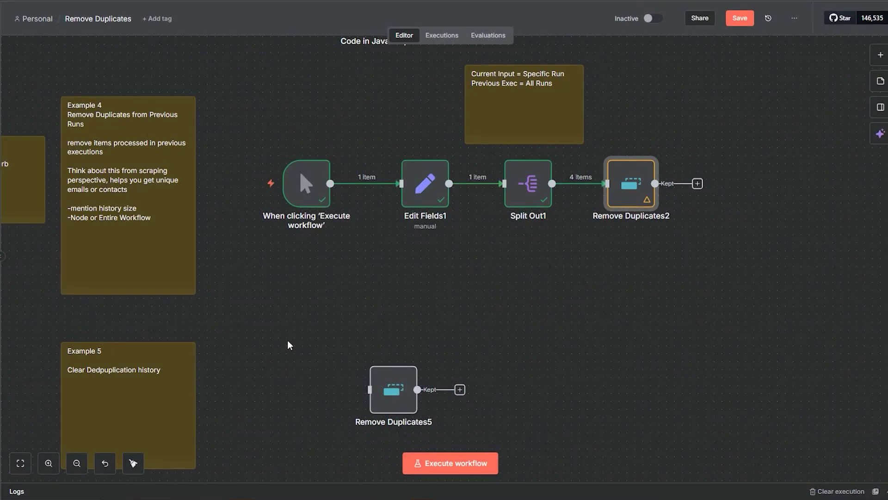
Pan the canvas past Example 5 down to the Example 6 'Value is higher' workflow
scroll(287, 345, "down", 5)
scroll(287, 345, "left", 4)
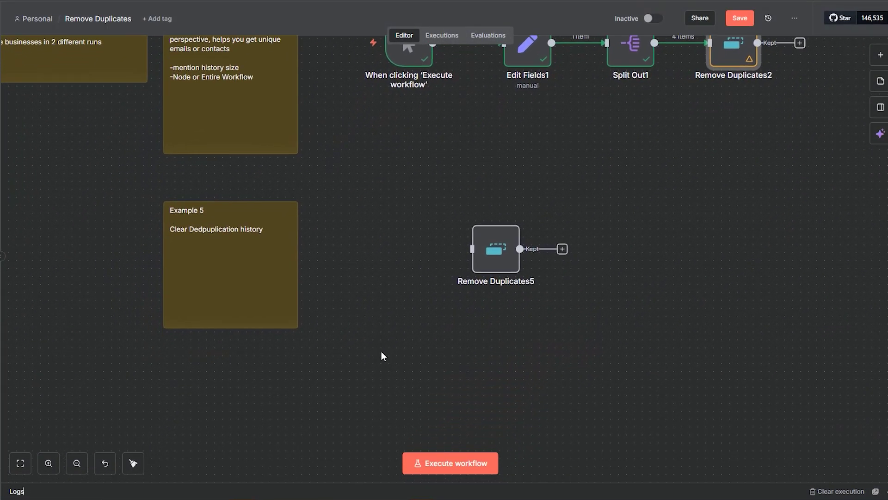
left_click_drag(406, 333, 388, 363)
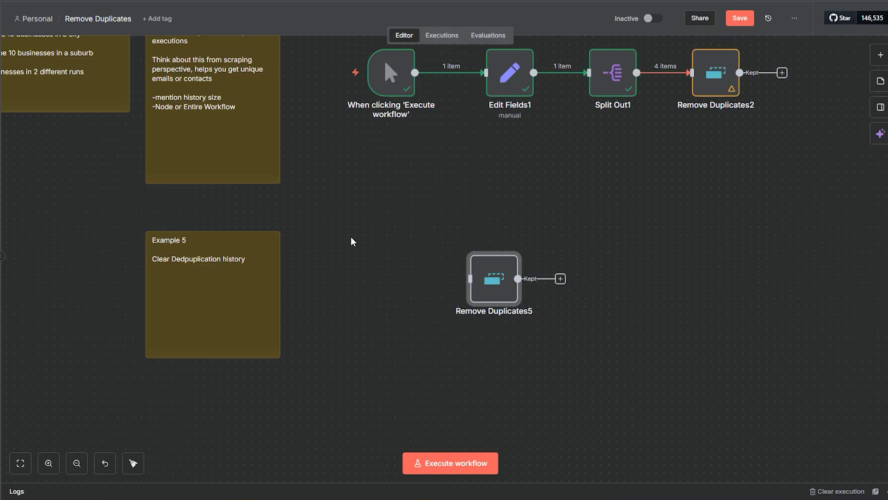
left_click_drag(365, 361, 390, 284)
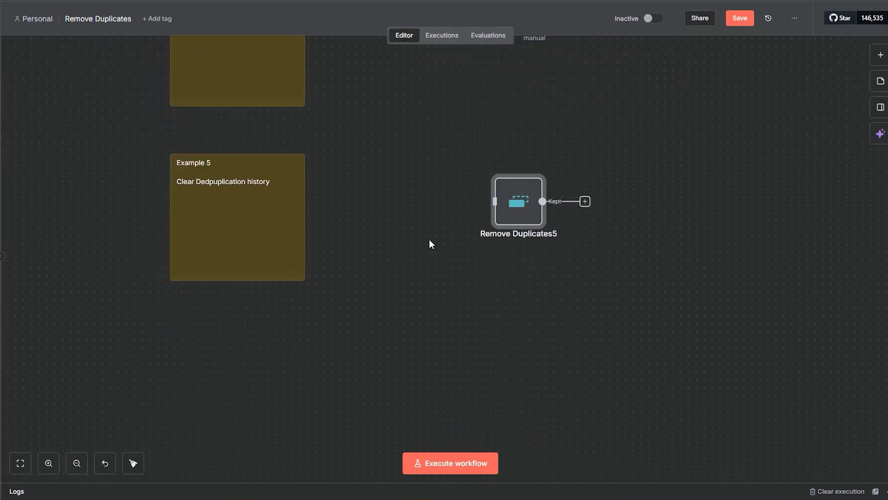
left_click_drag(430, 231, 448, 276)
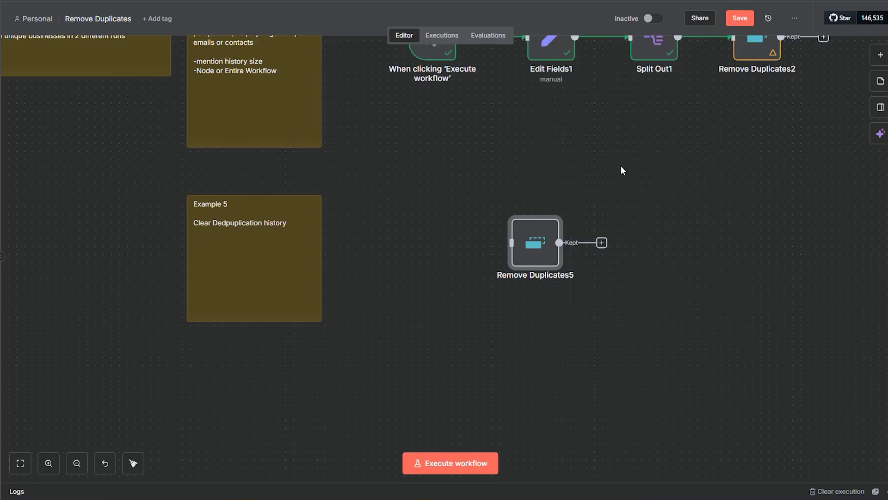
left_click_drag(755, 159, 724, 337)
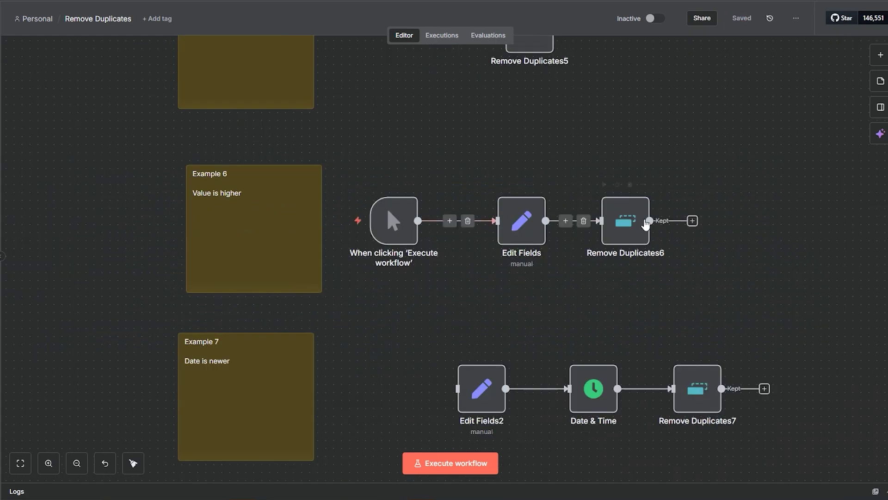
Run Edit Fields so it outputs the number_example item
double_click(627, 225)
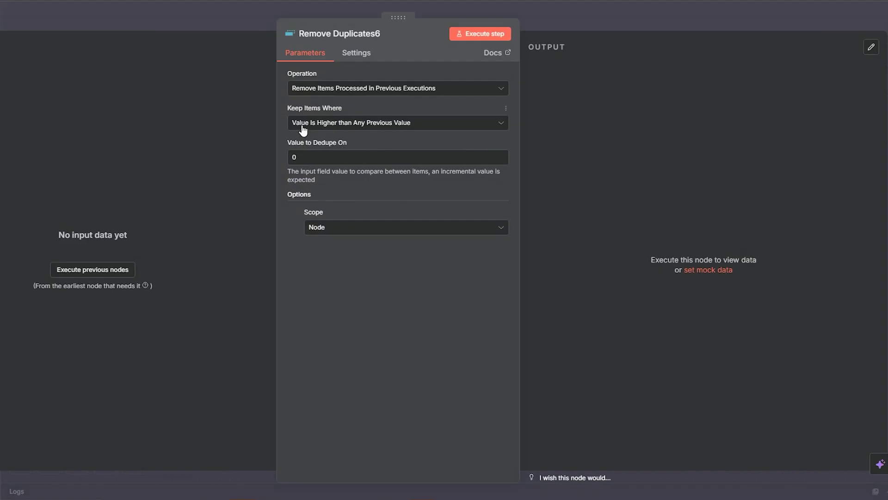
left_click(598, 22)
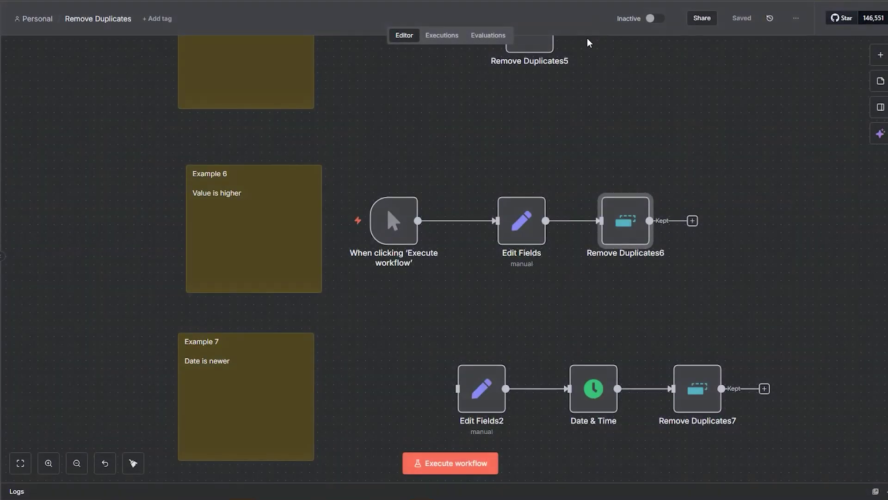
double_click(507, 243)
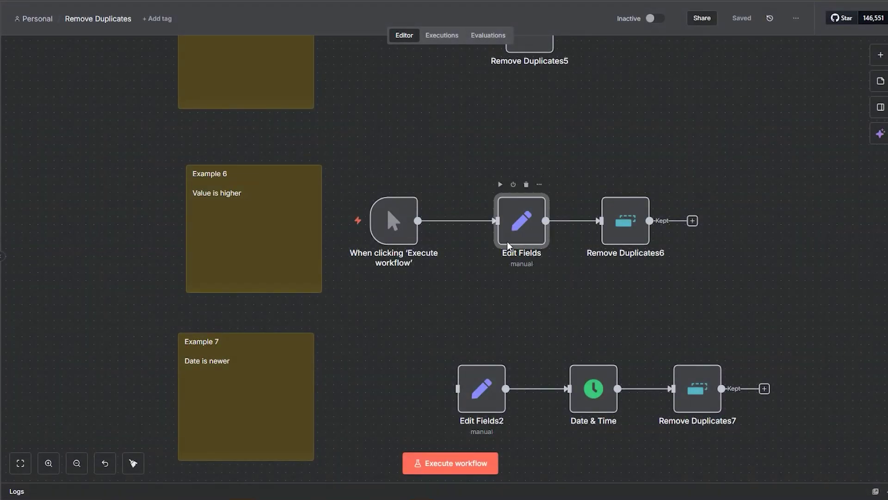
left_click(494, 33)
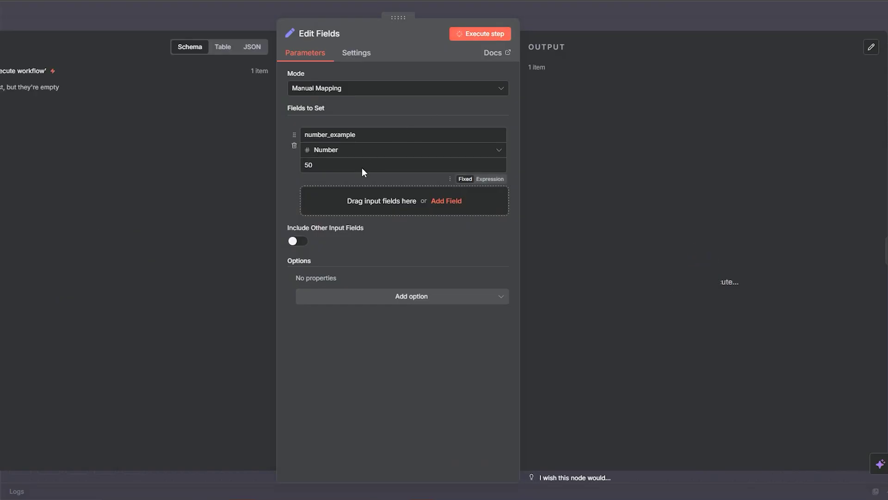
left_click(598, 25)
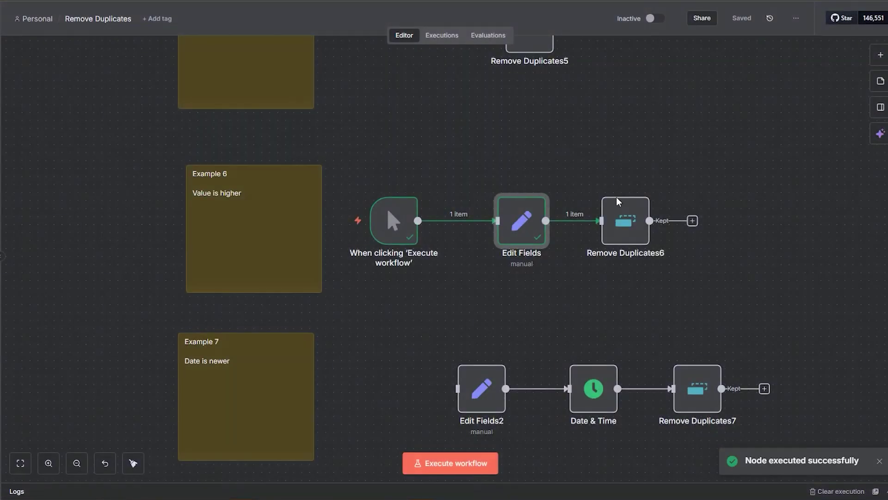
Map number_example as Remove Duplicates6's dedupe value and run it, keeping the item with 50
double_click(615, 228)
left_click(484, 34)
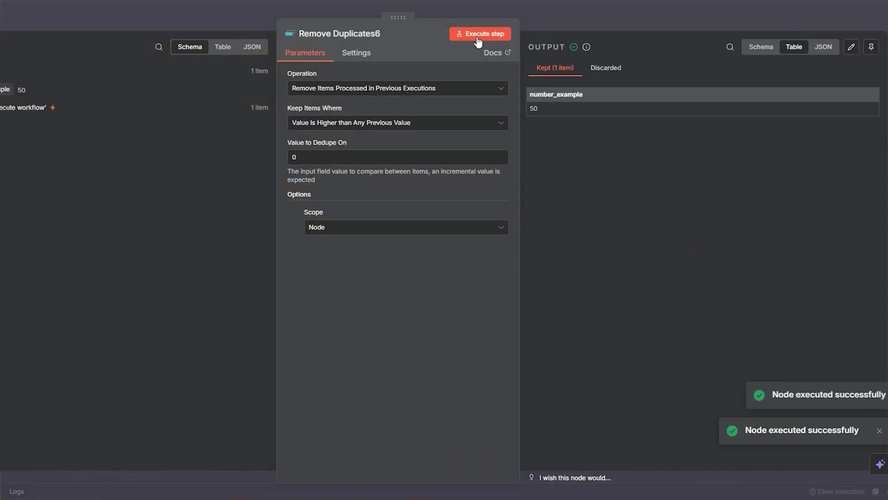
left_click_drag(5, 89, 314, 157)
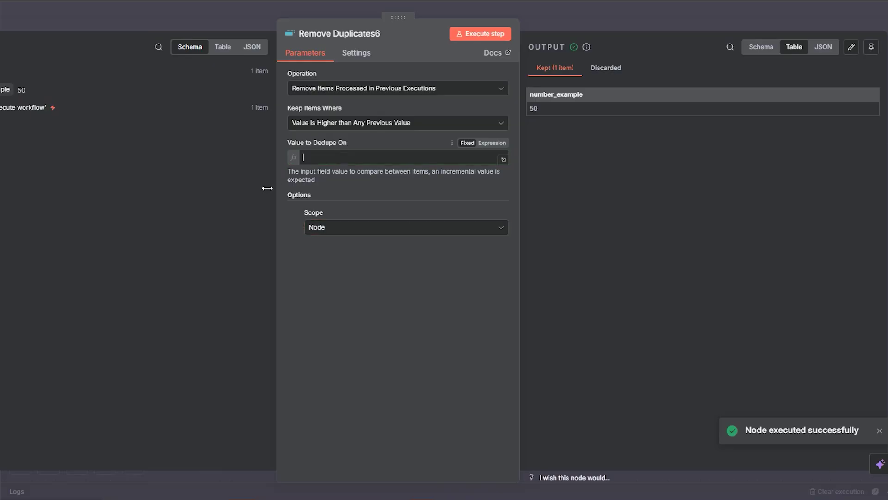
left_click(477, 35)
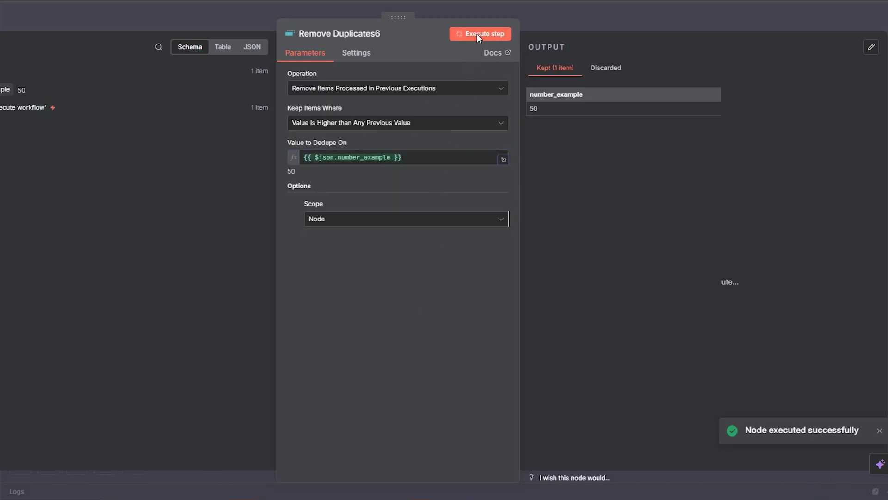
left_click(587, 21)
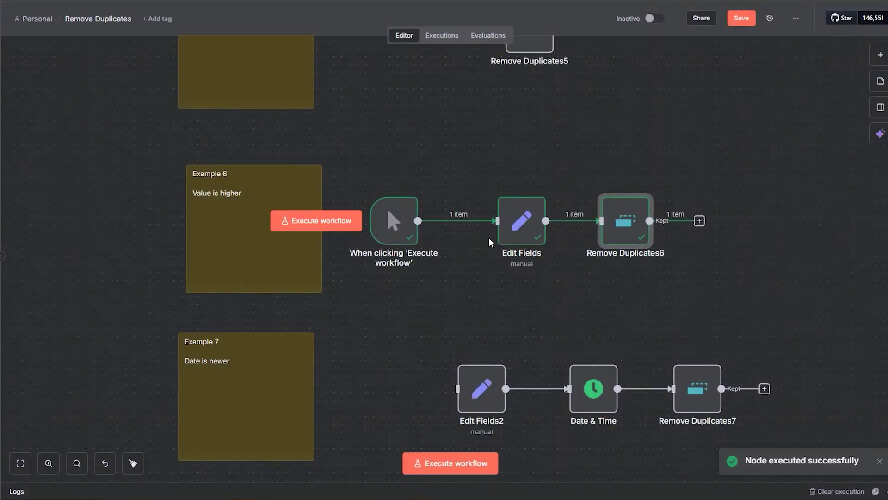
Run Edit Fields with number_example 60, then run Remove Duplicates6, which keeps it
double_click(531, 241)
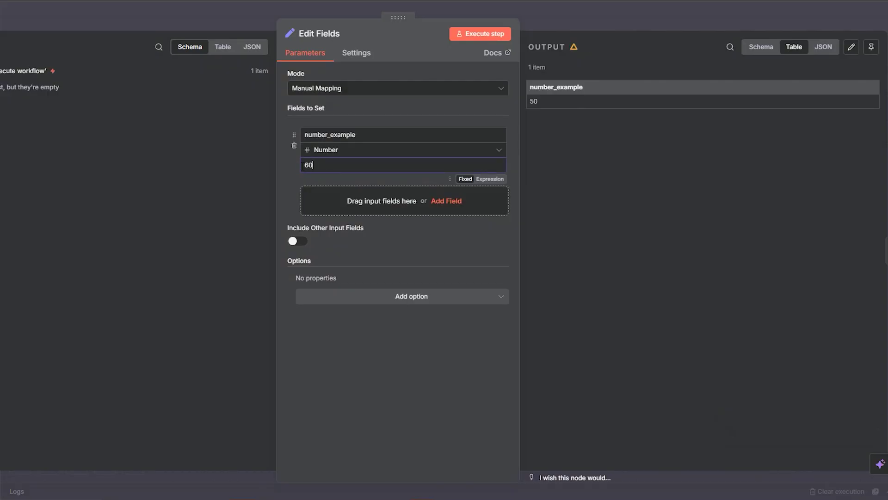
left_click(509, 32)
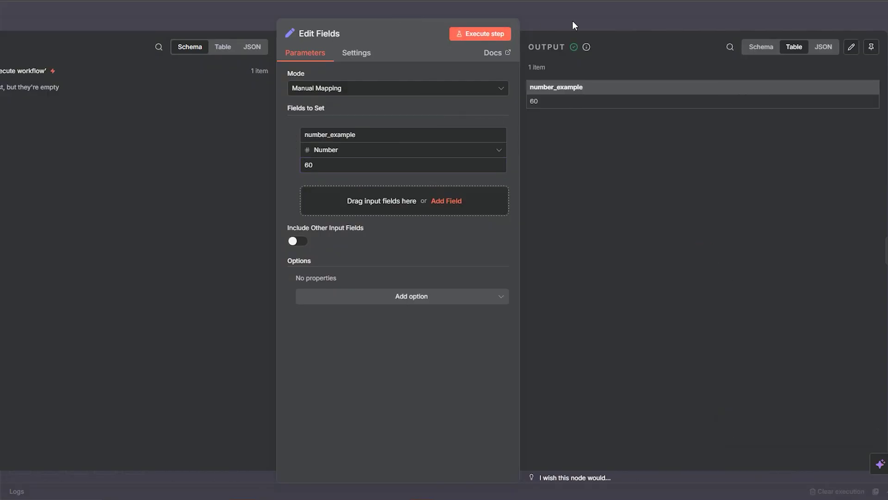
left_click(572, 20)
double_click(633, 229)
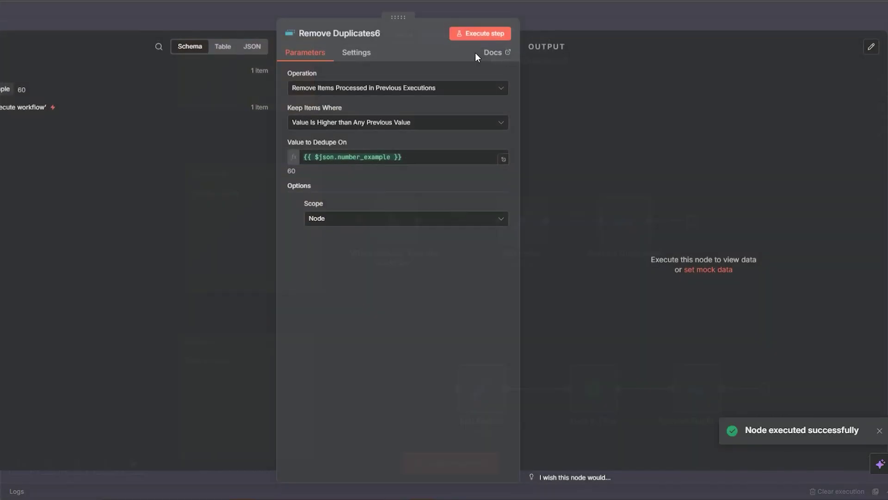
left_click(468, 37)
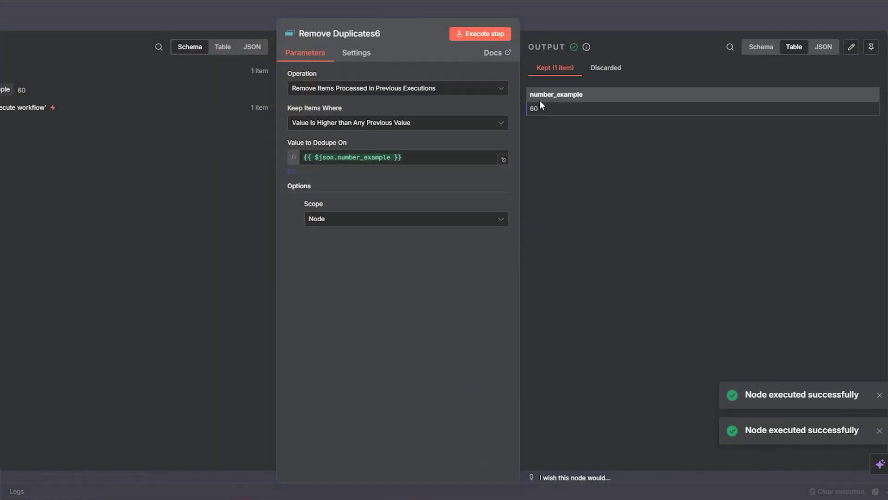
left_click(590, 15)
Lower Edit Fields' number_example to 13 and run it
double_click(510, 239)
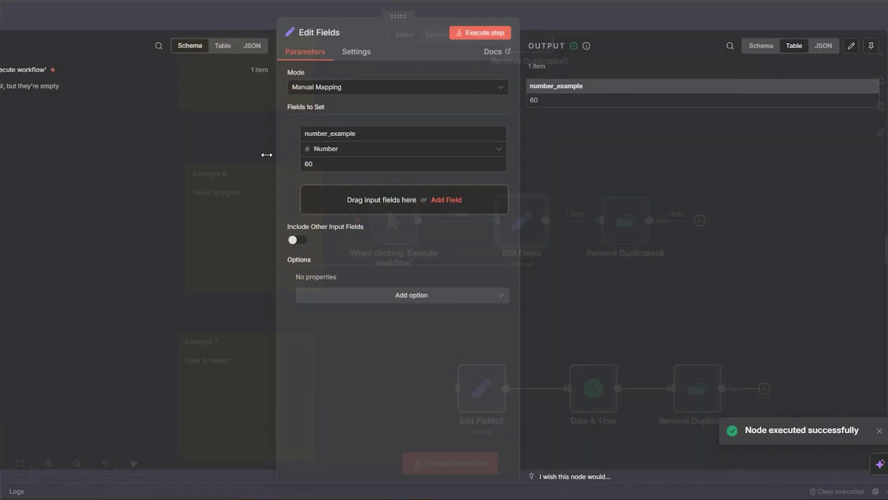
type("13")
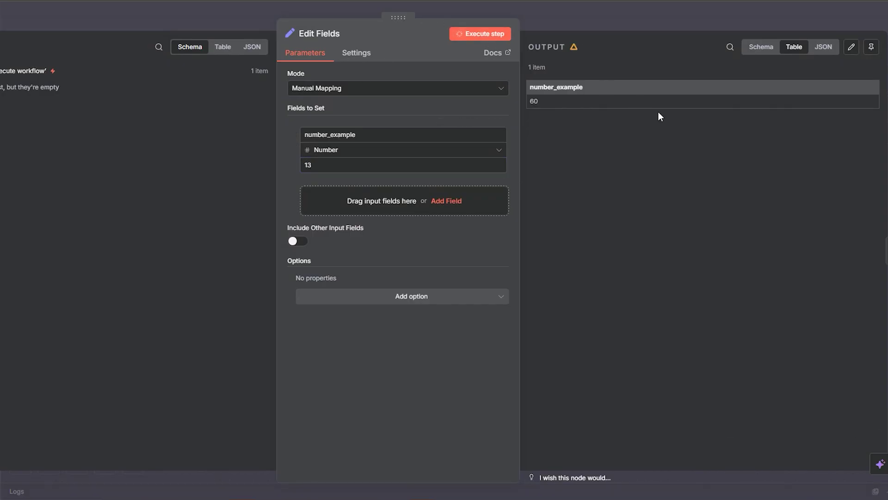
left_click(622, 23)
left_click(626, 217)
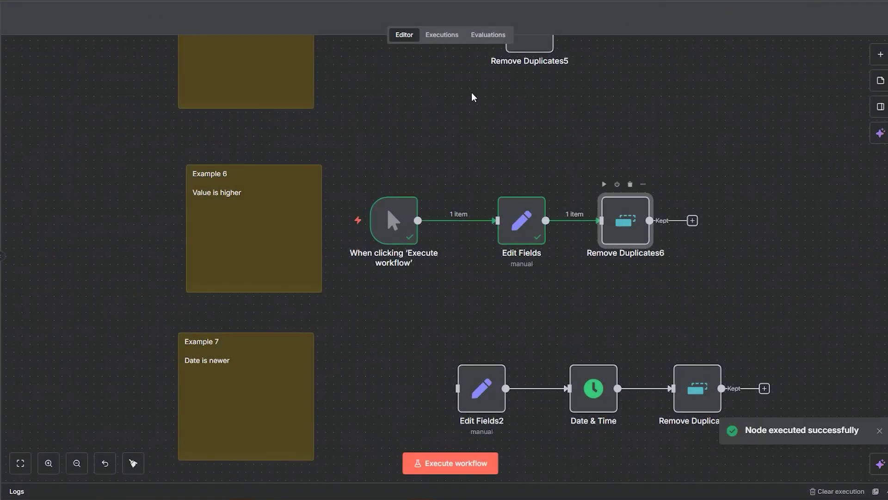